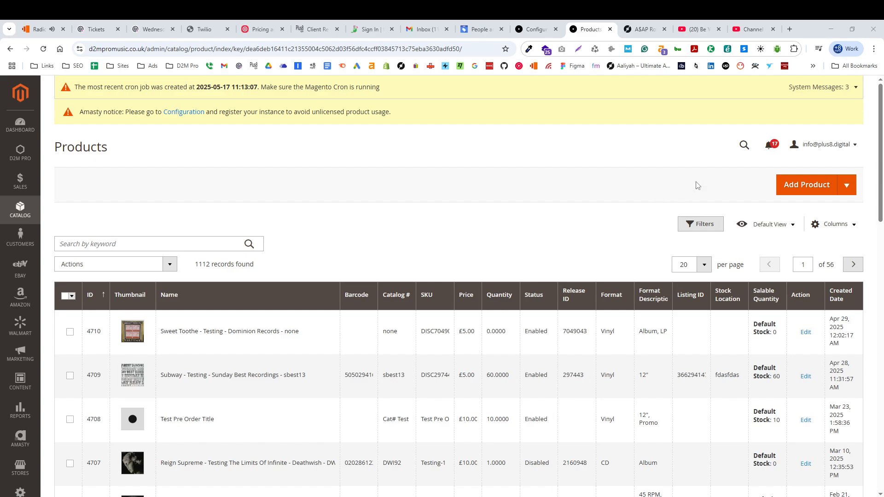
Start a new simple product and enter TEST as its product name.
left_click(846, 185)
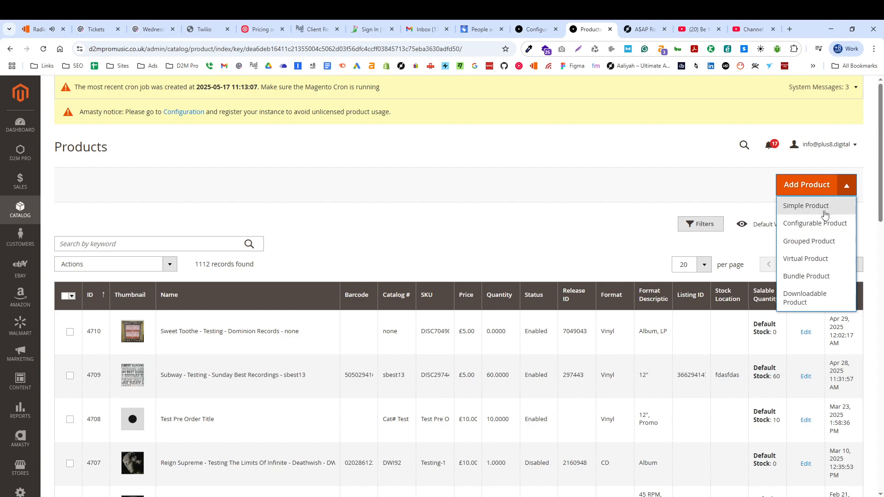
left_click(824, 214)
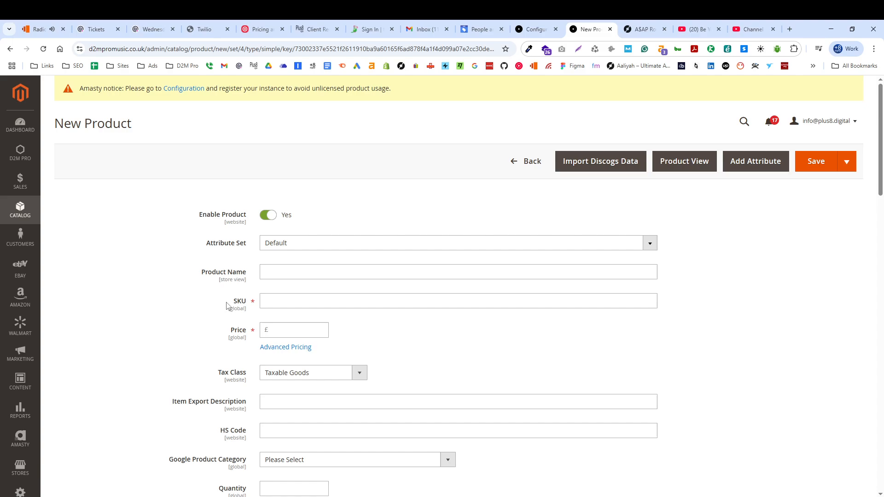
left_click(308, 272)
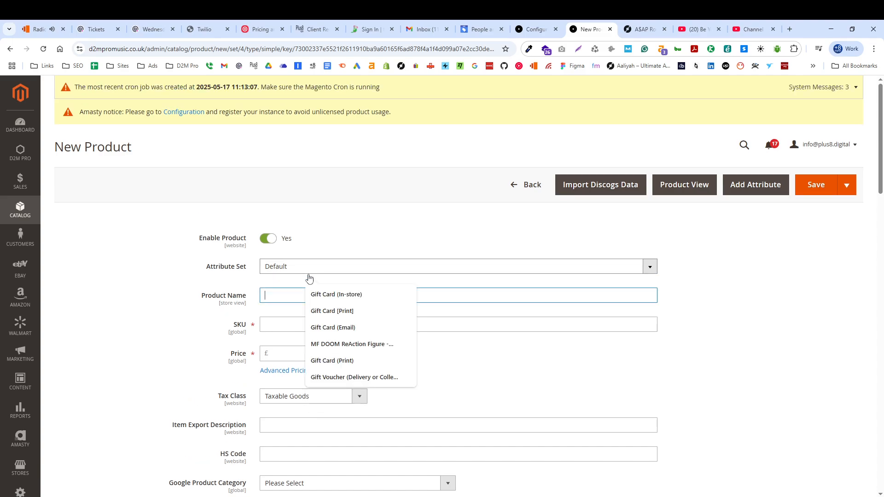
type("TEST")
left_click(138, 371)
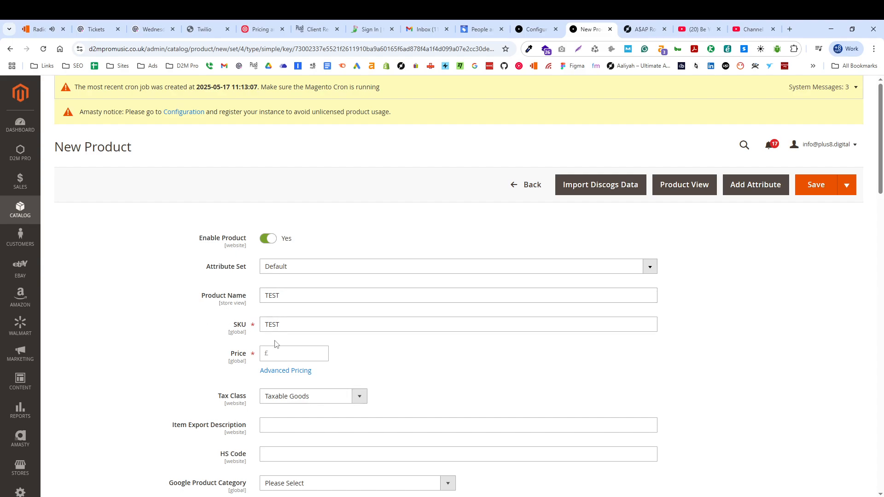
Copy the catalogue number 0405-2018 from the A$AP Rocky Testing release on Discogs and replace the new product's SKU with it.
double_click(298, 325)
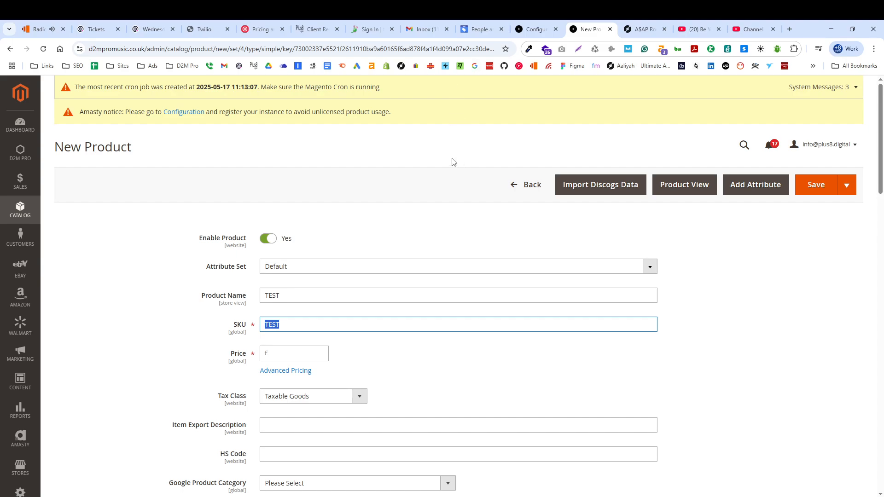
left_click(648, 29)
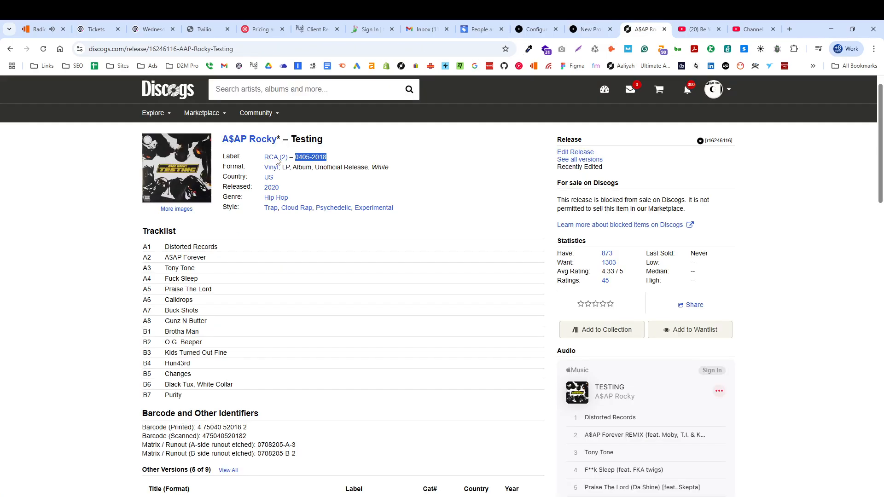
left_click(468, 175)
left_click_drag(339, 162, 295, 164)
key("ctrl+c")
left_click(592, 29)
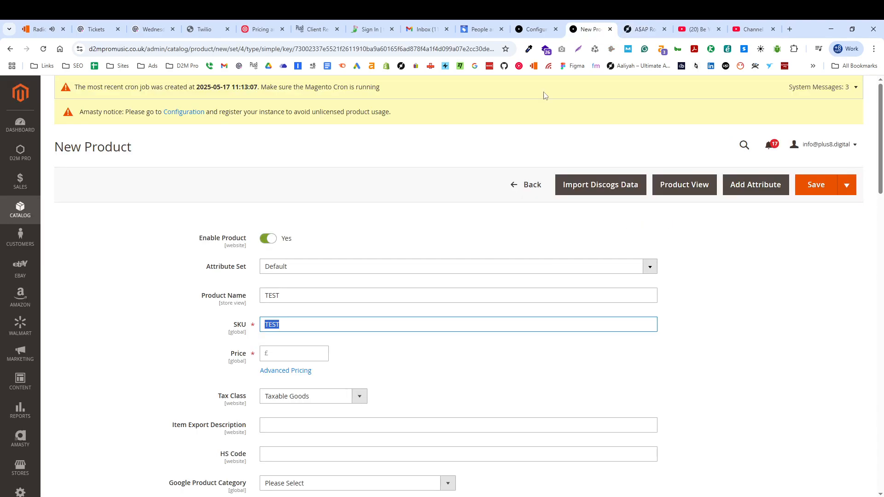
left_click(327, 324)
key("ctrl+a")
key("ctrl+v")
left_click(193, 347)
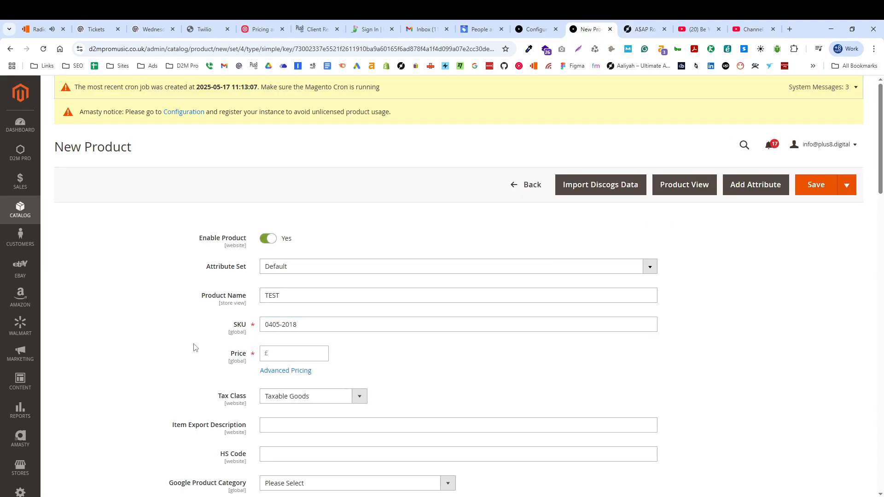
Set the product's price to £10.
left_click(285, 354)
type("10")
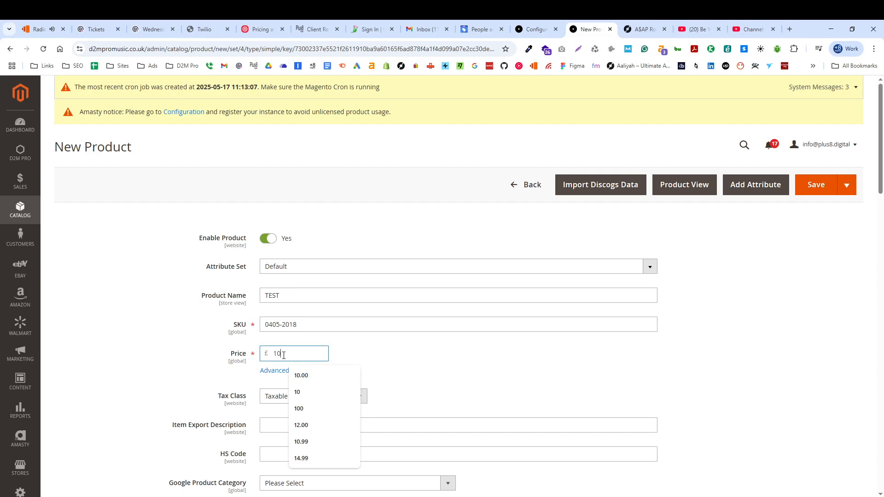
left_click(147, 344)
Set the product's weight to 0.16 kg and its quantity to 10.
scroll(170, 313, "down", 5)
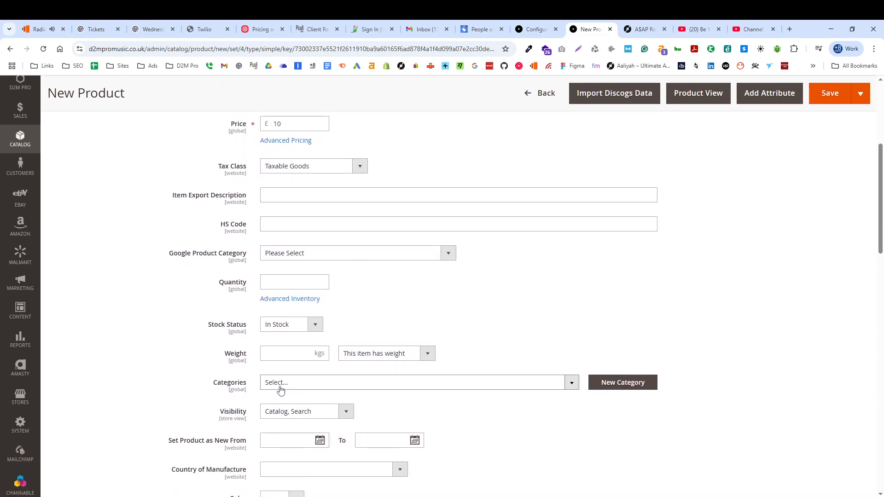
left_click(279, 355)
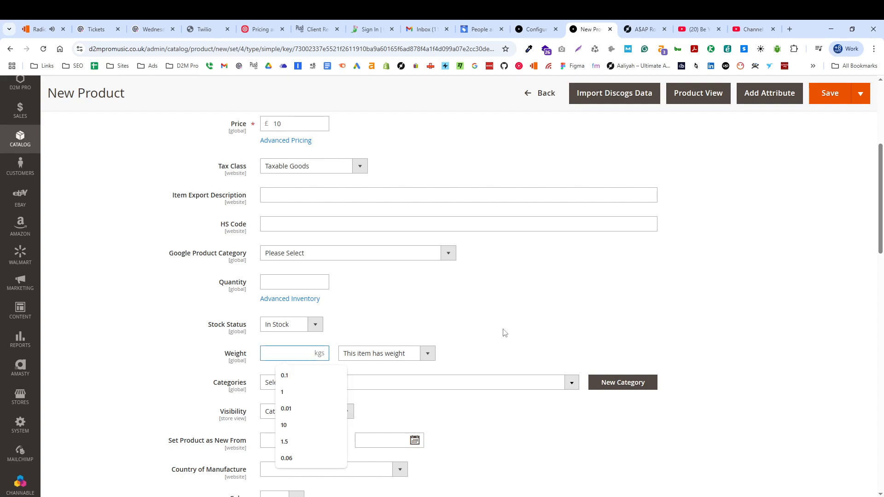
type("0.16")
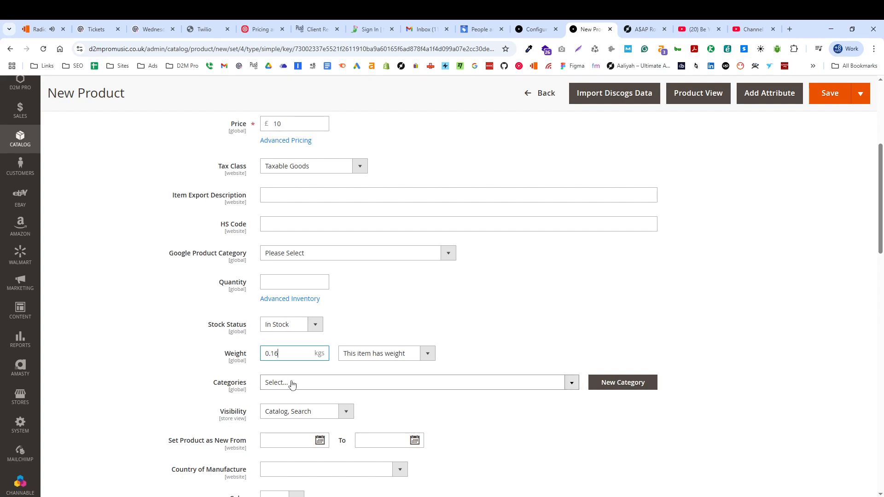
left_click(286, 414)
left_click(183, 405)
scroll(207, 400, "down", 3)
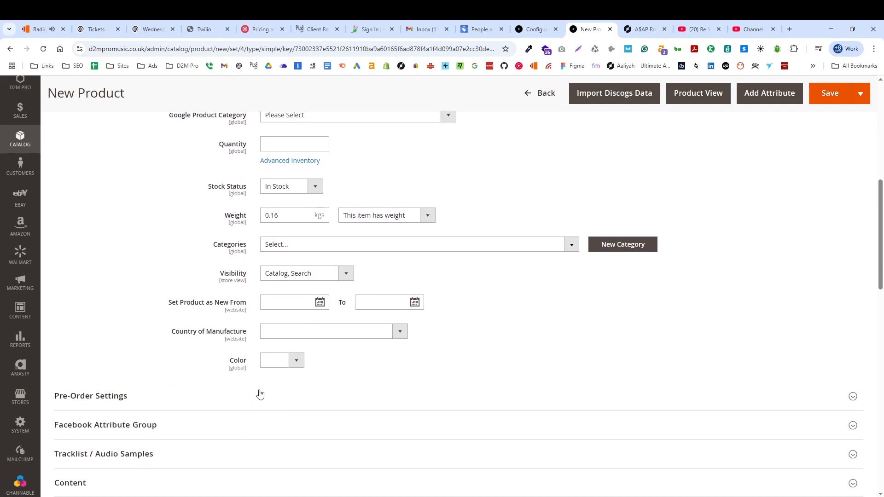
scroll(300, 276, "up", 3)
left_click(288, 283)
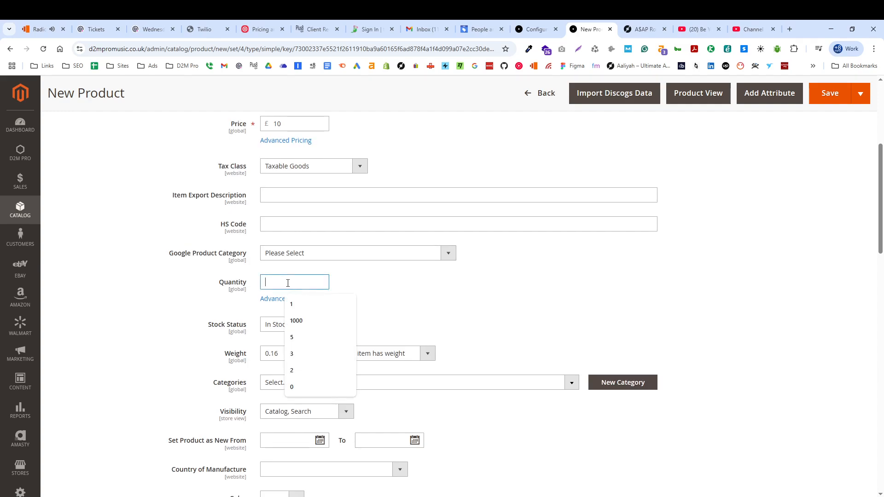
type("10")
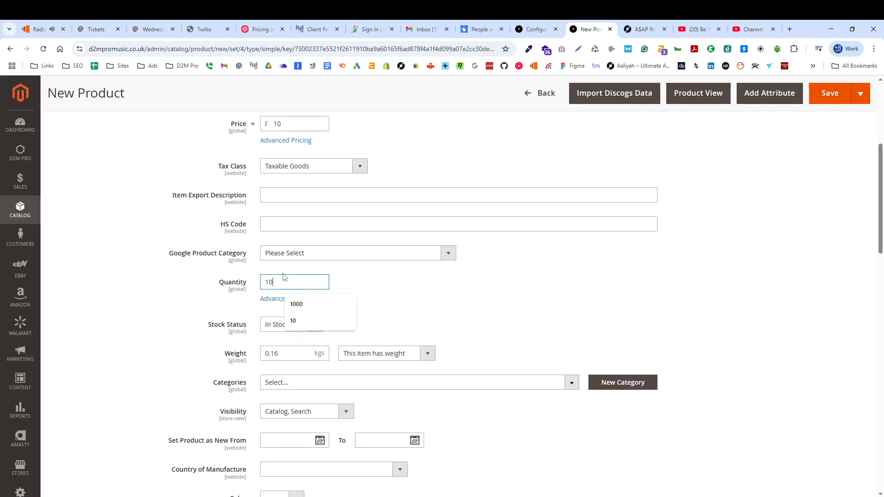
left_click(207, 305)
Look through the available product categories down to the end of the list, without assigning one.
left_click(573, 386)
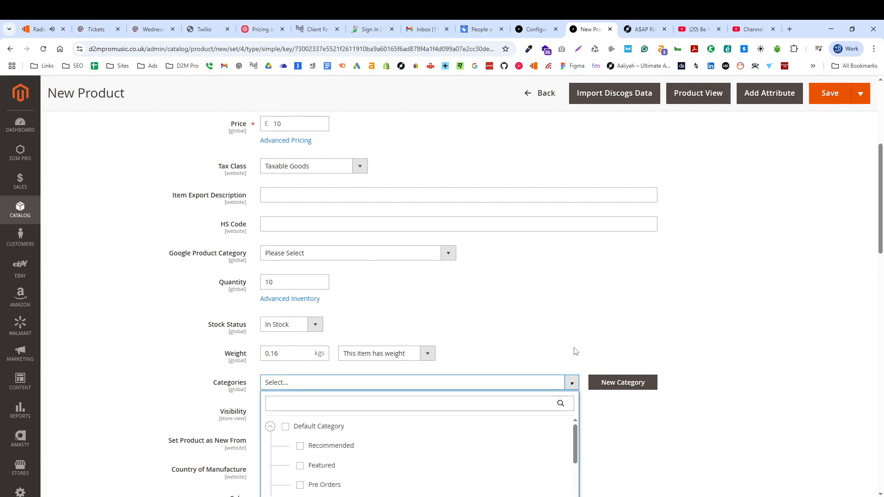
scroll(512, 312, "down", 3)
scroll(329, 359, "down", 5)
scroll(308, 423, "down", 10)
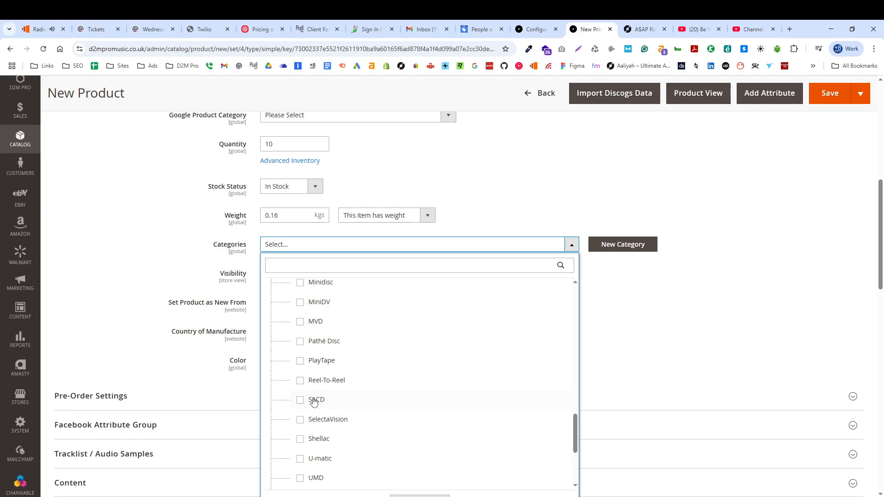
scroll(302, 442, "down", 4)
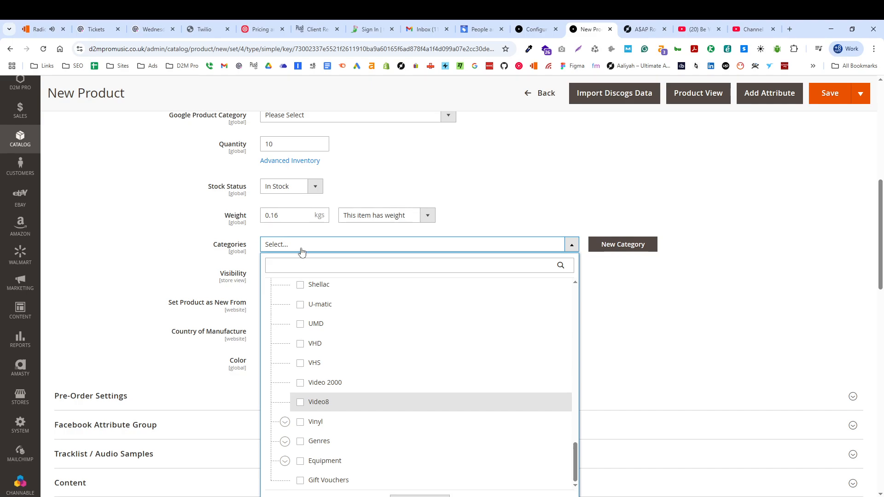
left_click(138, 239)
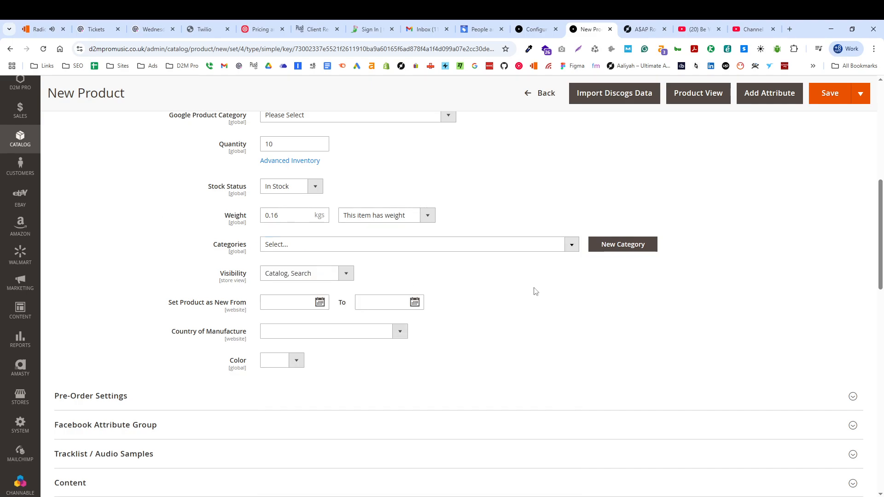
Enter TEST as the URL Key in the product's Search Engine Optimization section.
scroll(488, 359, "down", 3)
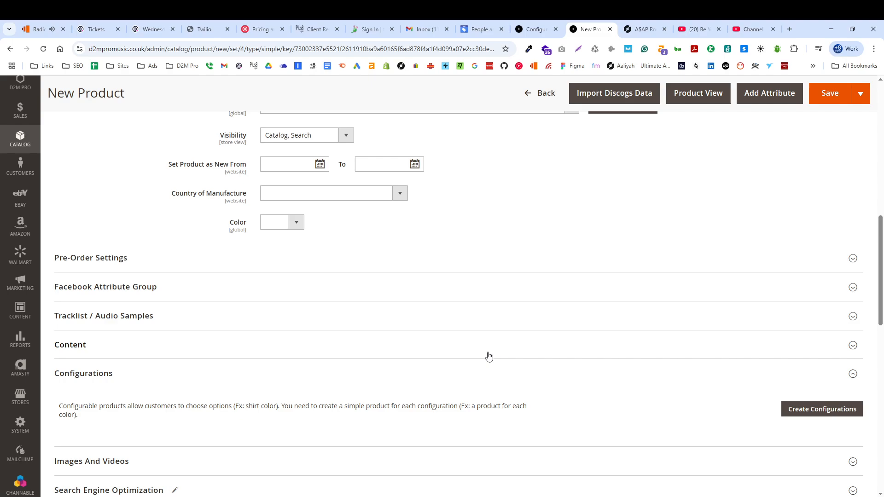
scroll(488, 356, "down", 5)
left_click(128, 264)
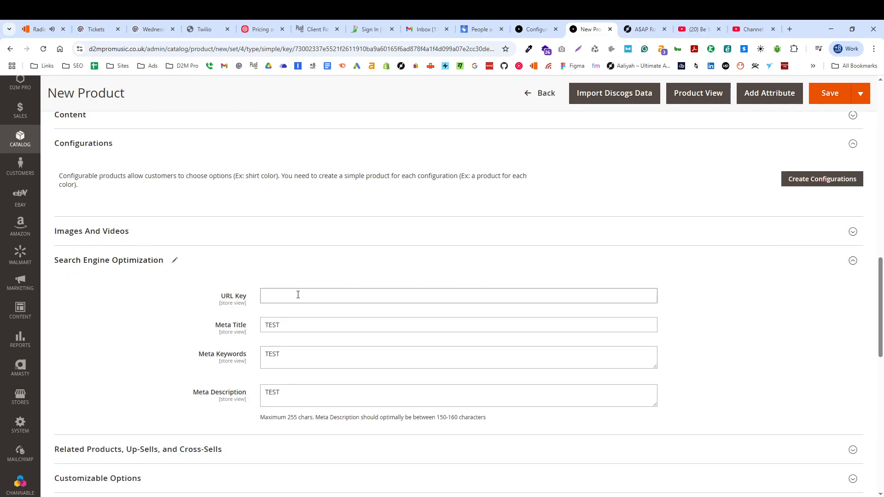
left_click(298, 294)
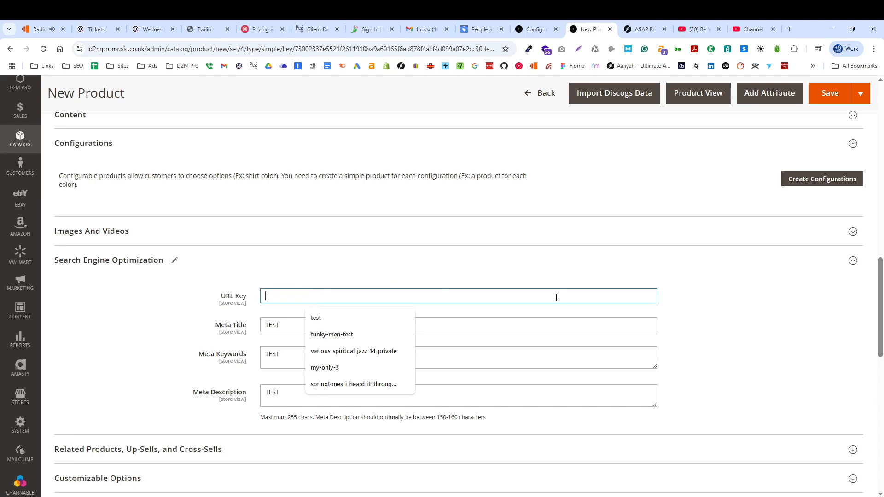
type("TEST")
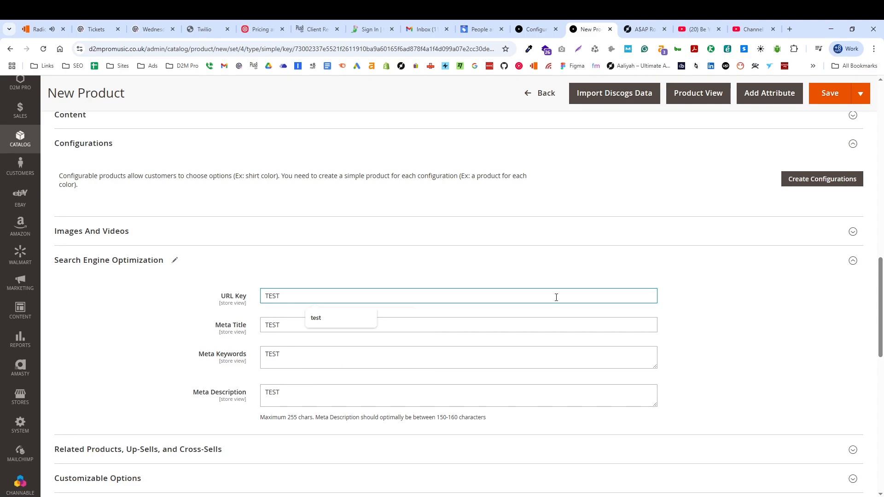
left_click(769, 316)
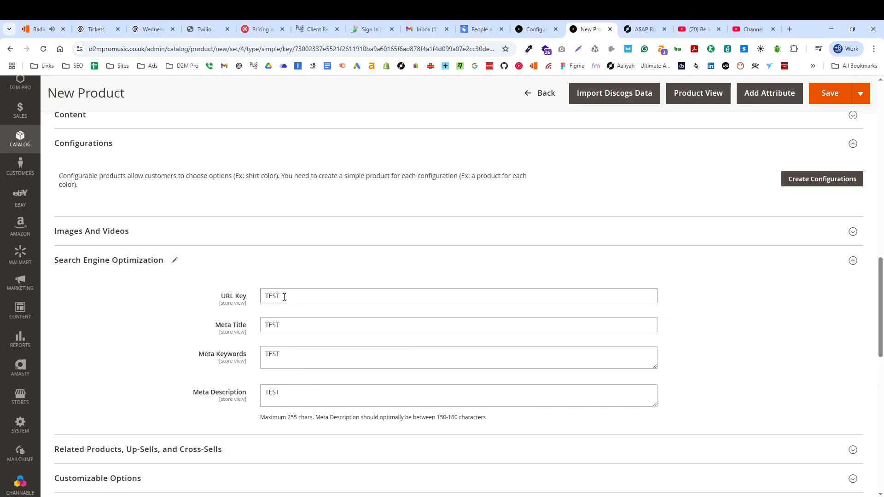
double_click(325, 289)
Check the SKU and the remaining product sections, and try to save the new product.
scroll(325, 289, "up", 15)
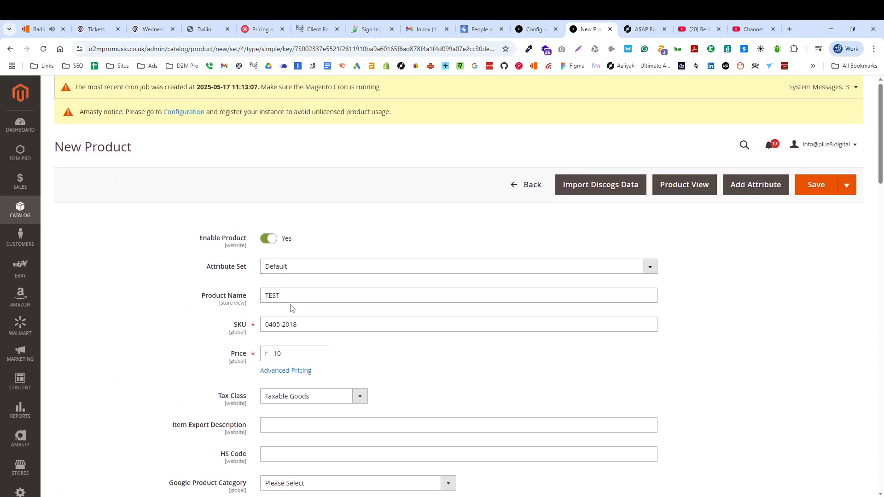
left_click(286, 319)
key("ctrl+a")
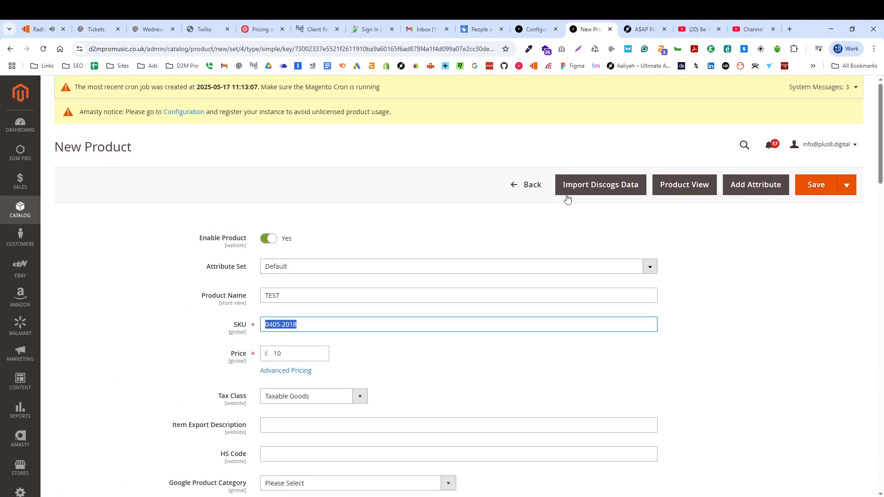
scroll(350, 239, "down", 7)
scroll(350, 239, "down", 15)
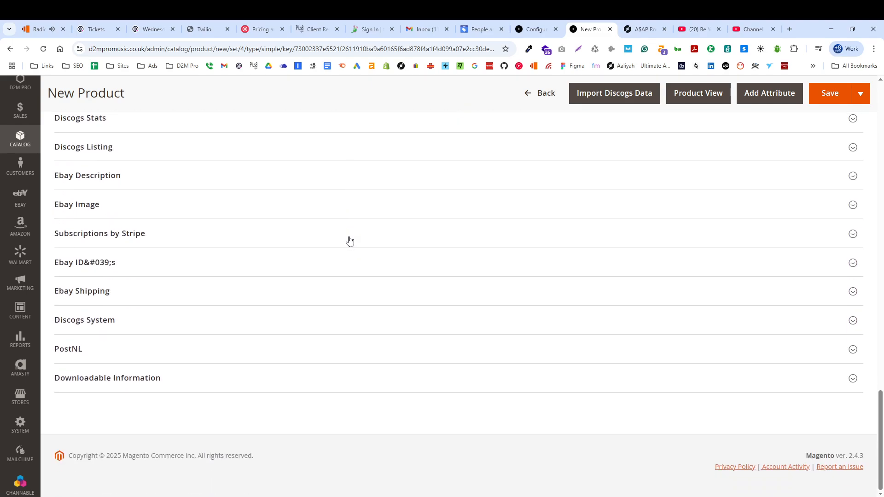
scroll(350, 242, "up", 8)
scroll(350, 241, "up", 15)
left_click(818, 174)
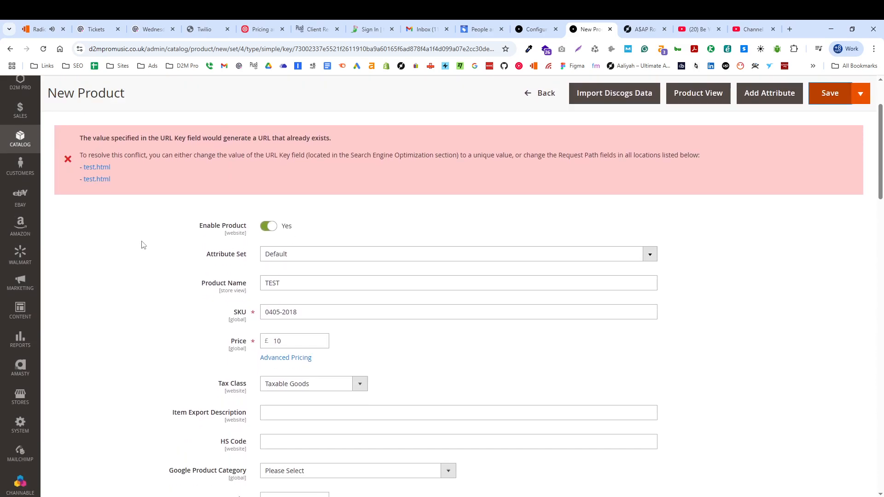
left_click_drag(133, 156, 236, 156)
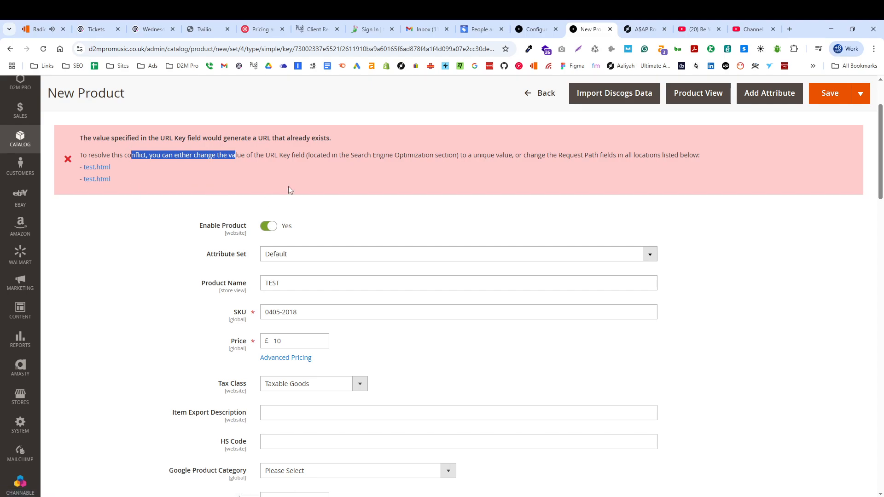
Change the product name to TEST123456.
left_click(292, 286)
left_click(229, 288)
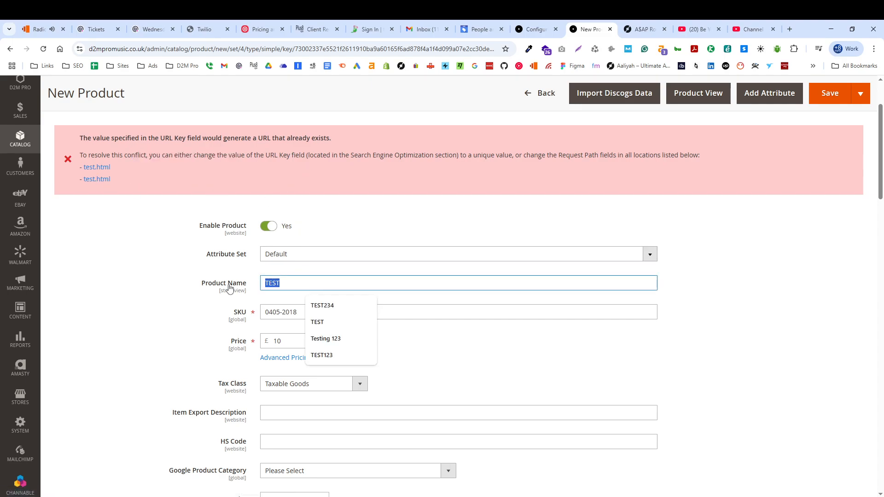
type("TEST123456")
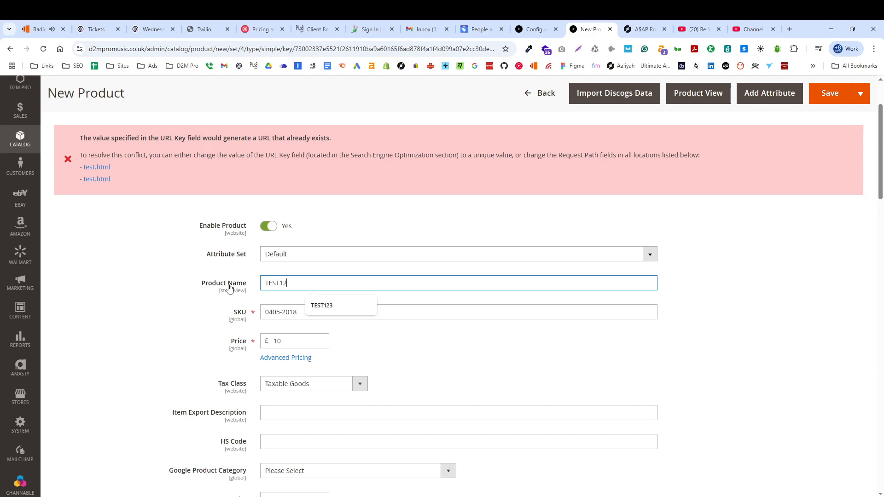
left_click(115, 323)
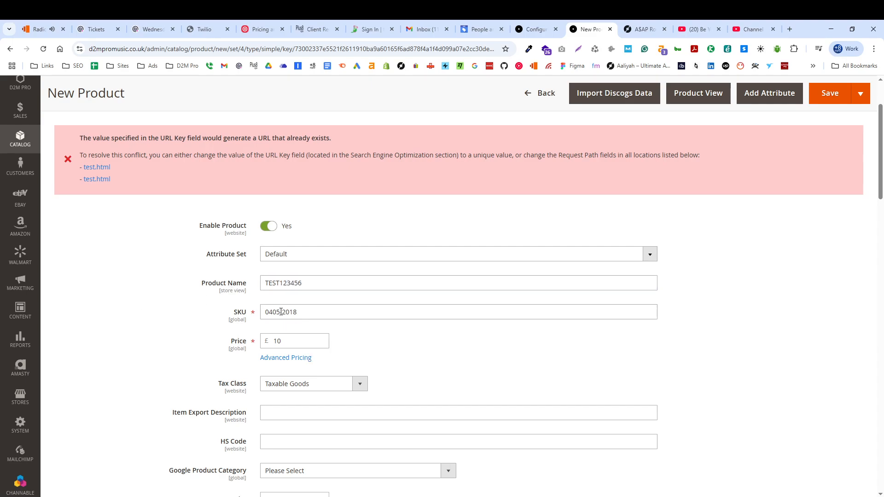
Copy the SKU 0405-2018 into the Product Name field, replacing the existing name.
left_click_drag(326, 310, 178, 319)
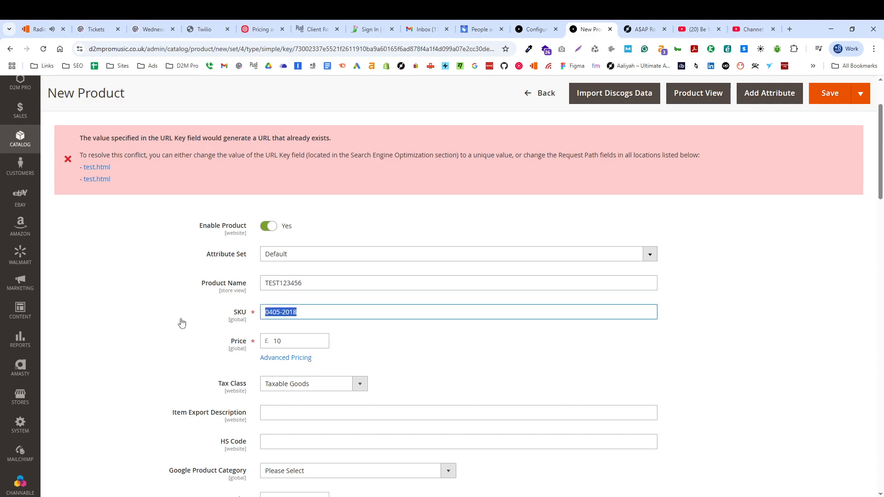
key("ctrl+c")
triple_click(337, 283)
key("ctrl+v")
left_click(167, 288)
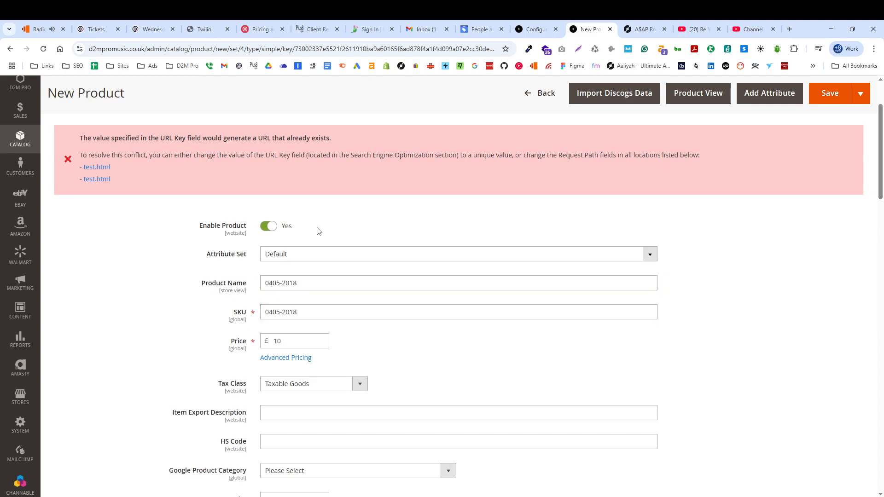
scroll(323, 235, "down", 12)
scroll(375, 244, "up", 8)
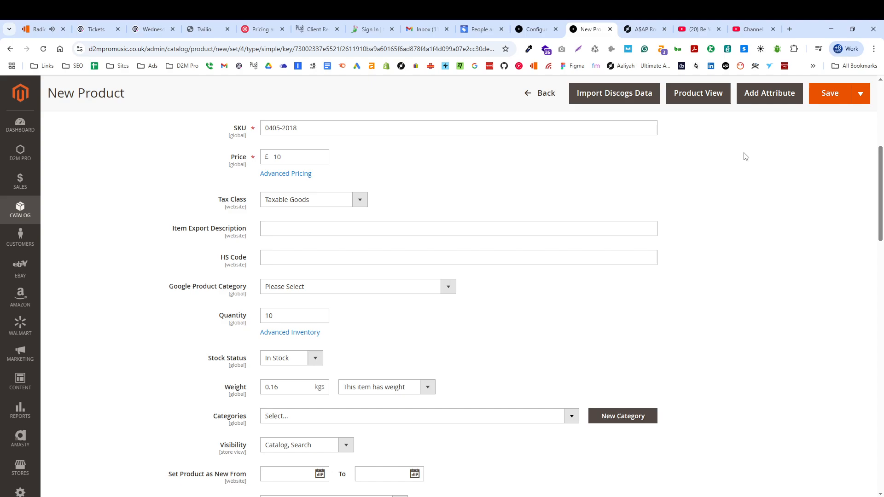
Try saving the product, replace the URL Key in Search Engine Optimization with 0405-2018, and save again.
left_click(826, 95)
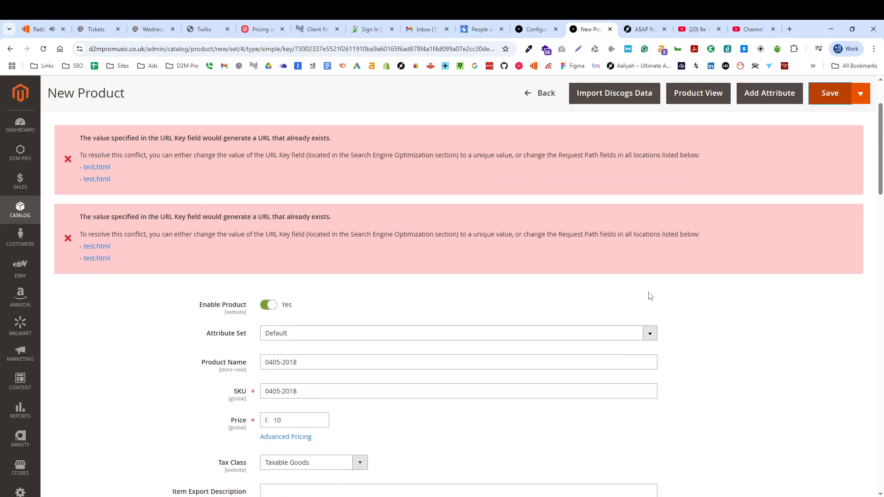
scroll(399, 345, "down", 15)
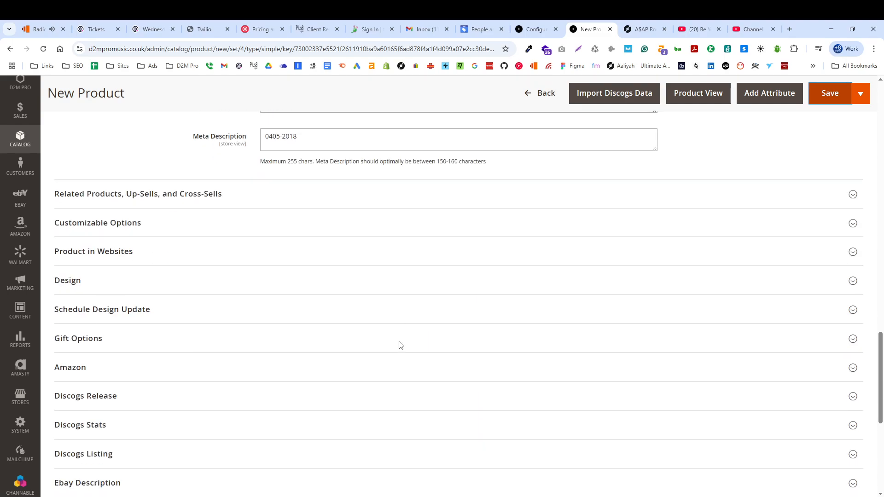
scroll(400, 345, "up", 5)
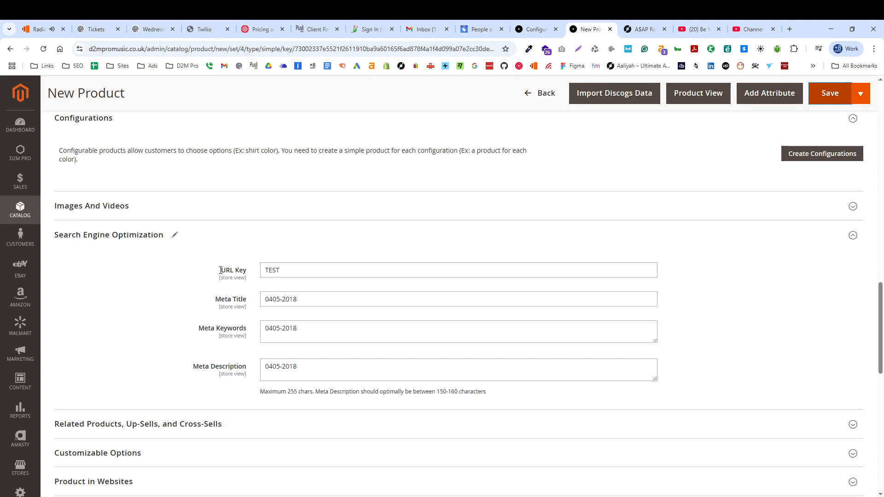
double_click(302, 269)
key("ctrl+v")
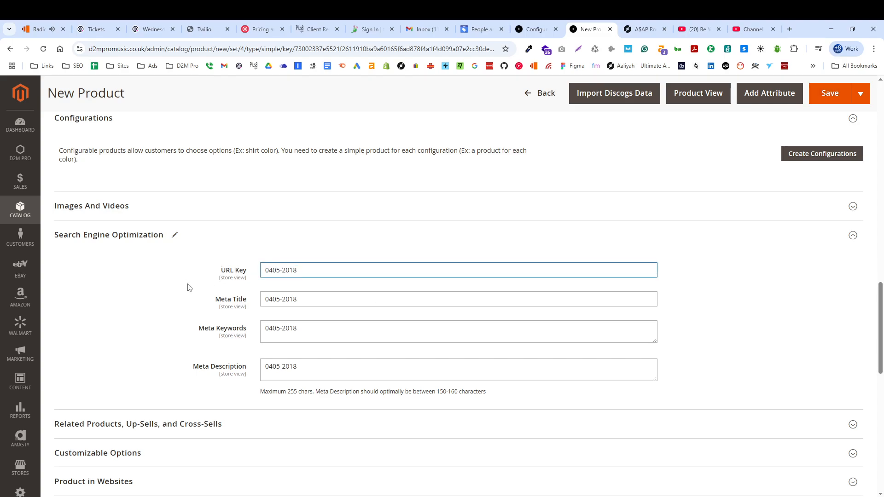
left_click(823, 96)
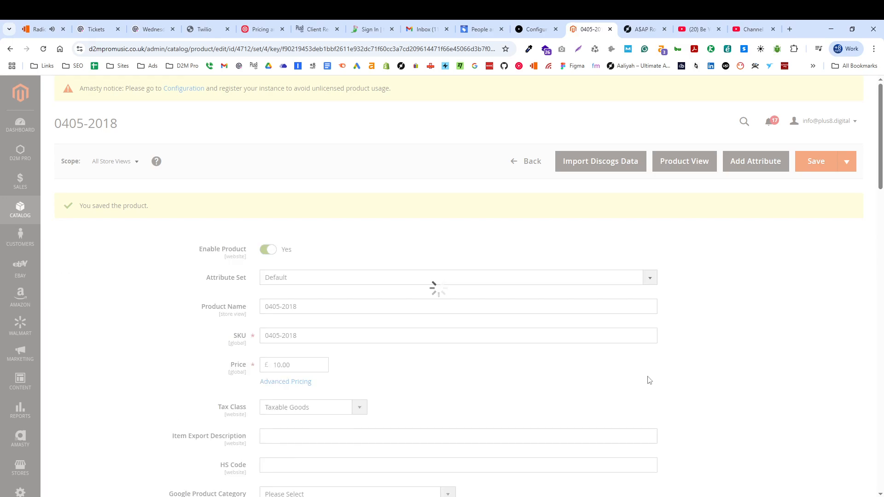
Check the saved product's SKU and the URL Key in its Search Engine Optimization section.
scroll(410, 315, "down", 3)
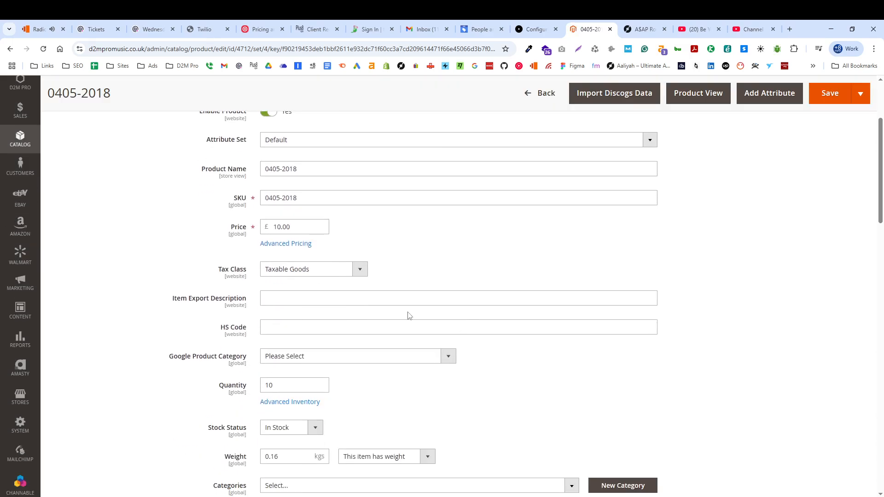
triple_click(315, 198)
scroll(316, 278, "down", 10)
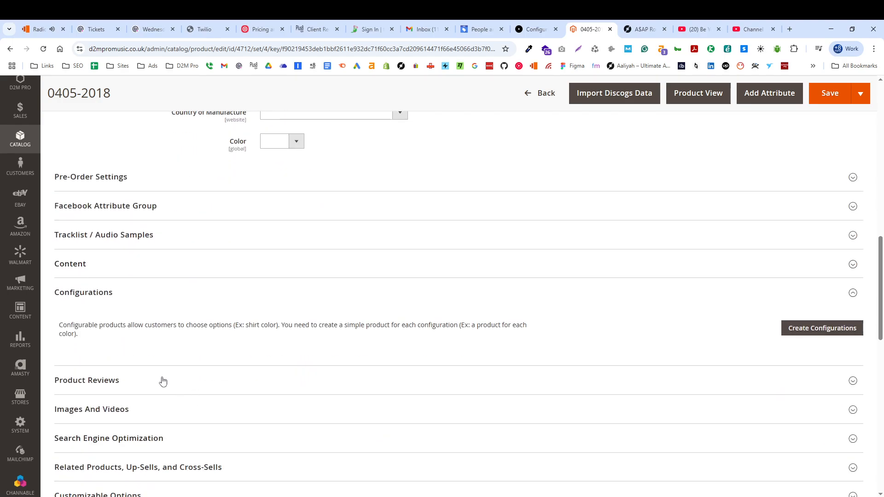
scroll(138, 313, "down", 5)
left_click(129, 254)
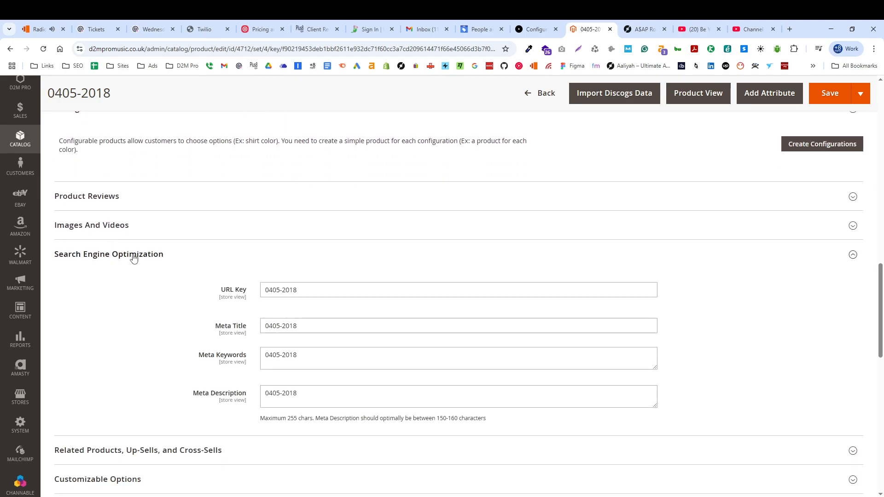
triple_click(328, 293)
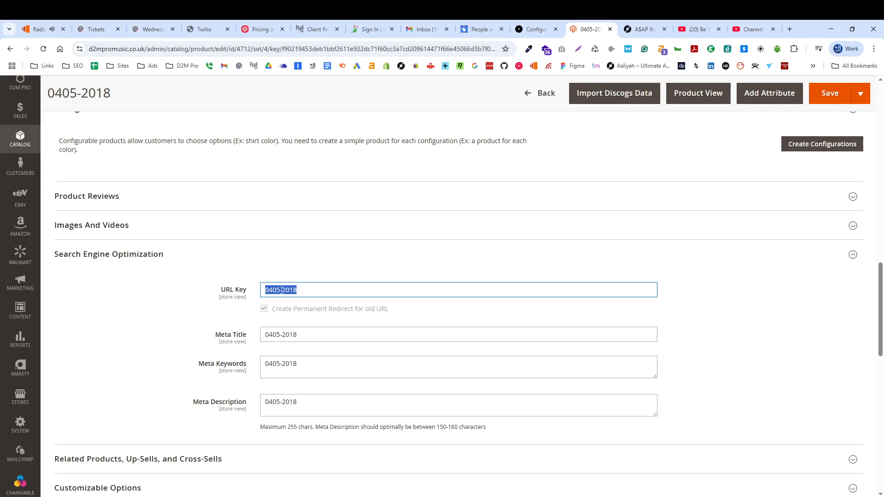
left_click_drag(305, 295, 241, 300)
scroll(459, 384, "up", 1)
scroll(459, 386, "up", 15)
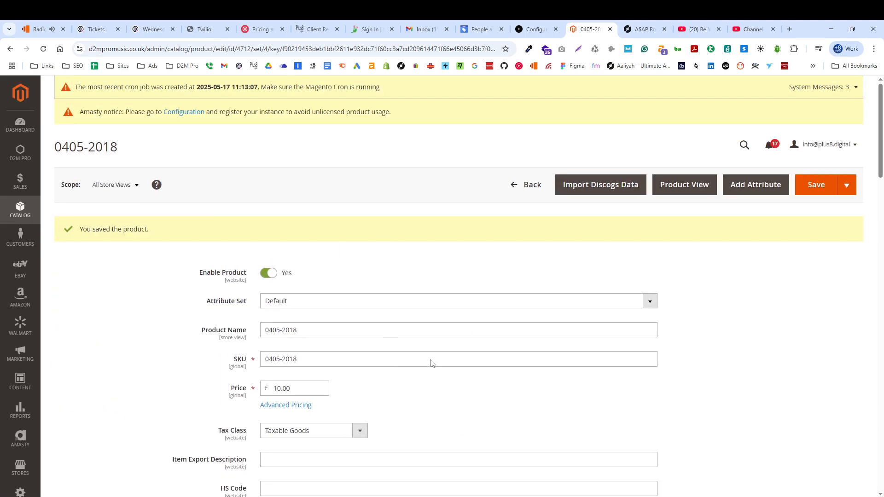
Expand the product's Discogs Release section and activate the Release ID field.
left_click(596, 188)
scroll(460, 269, "down", 12)
scroll(95, 361, "down", 8)
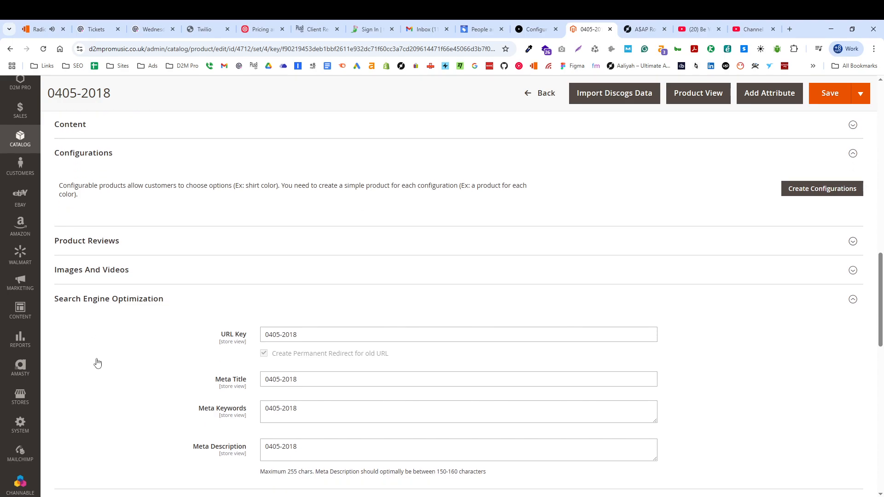
scroll(109, 289, "down", 4)
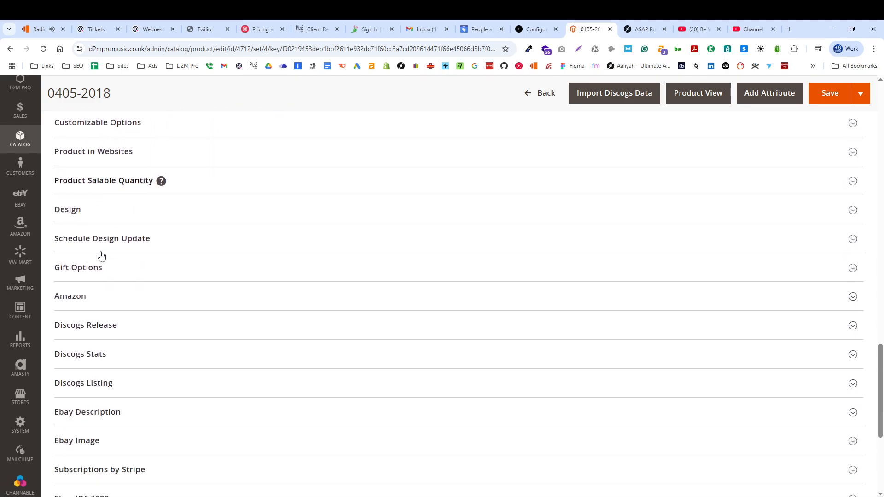
left_click(92, 216)
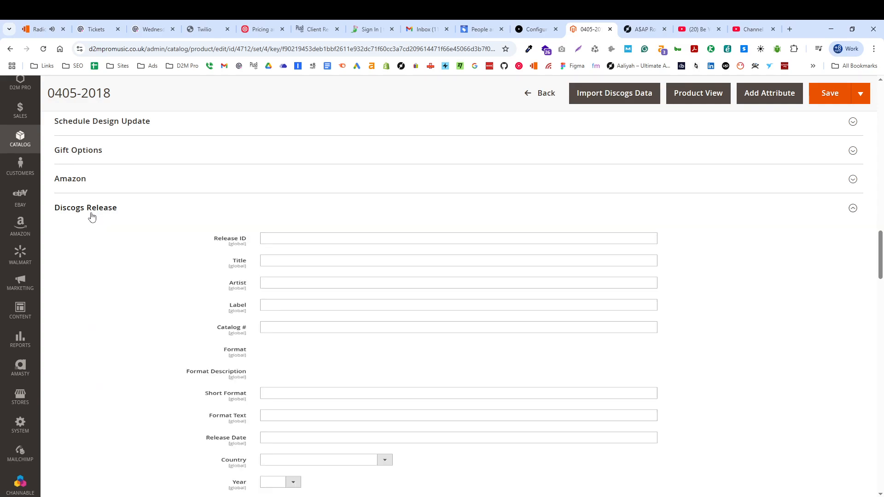
scroll(314, 349, "down", 10)
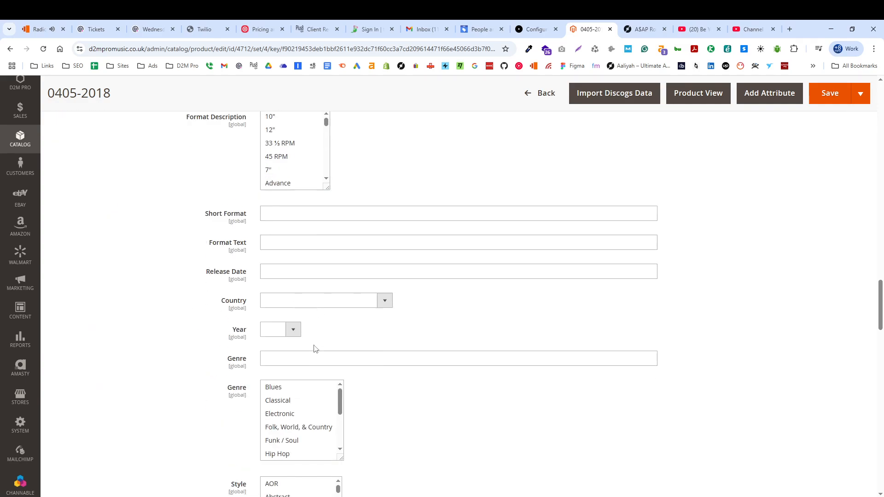
scroll(322, 357, "up", 12)
left_click(278, 291)
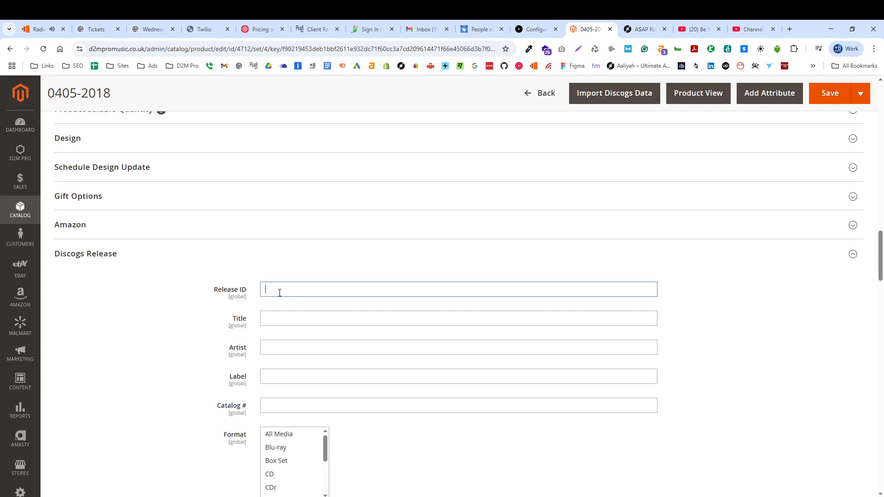
Switch to the Discogs release page, reload it with the address shortened to release ID 16246116, and highlight that ID in the address.
left_click(642, 29)
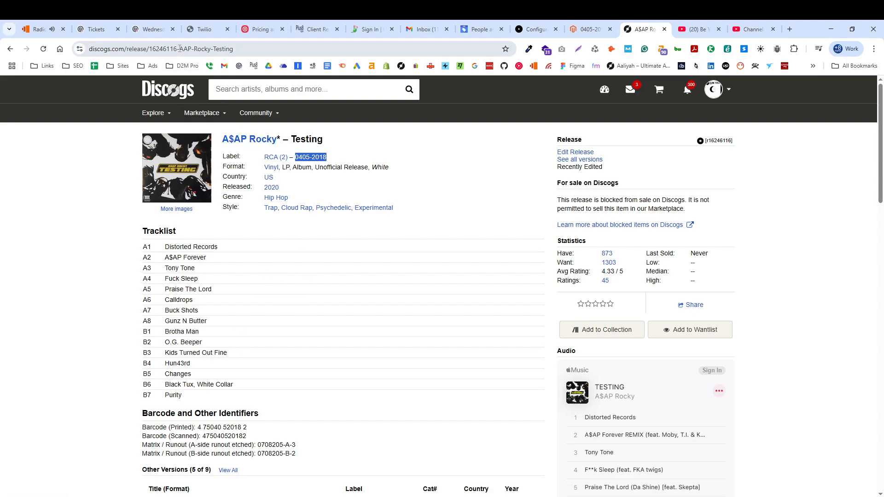
left_click_drag(177, 49, 151, 50)
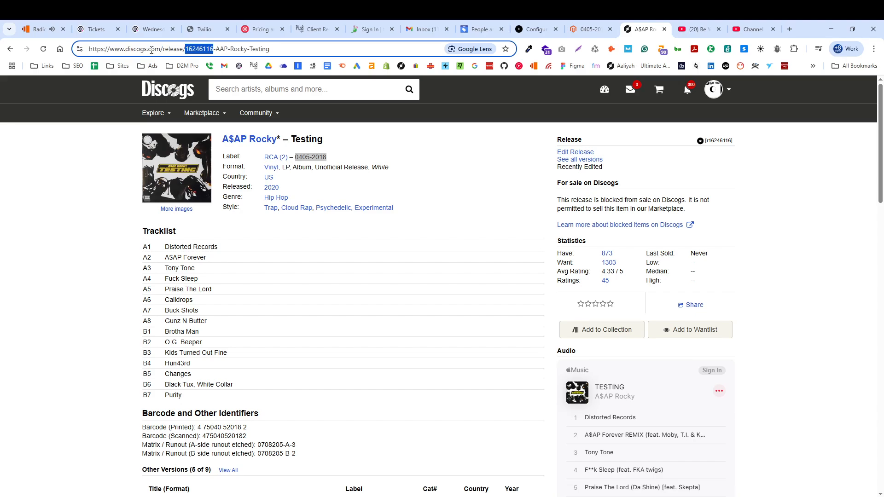
key("End")
left_click_drag(223, 48, 297, 52)
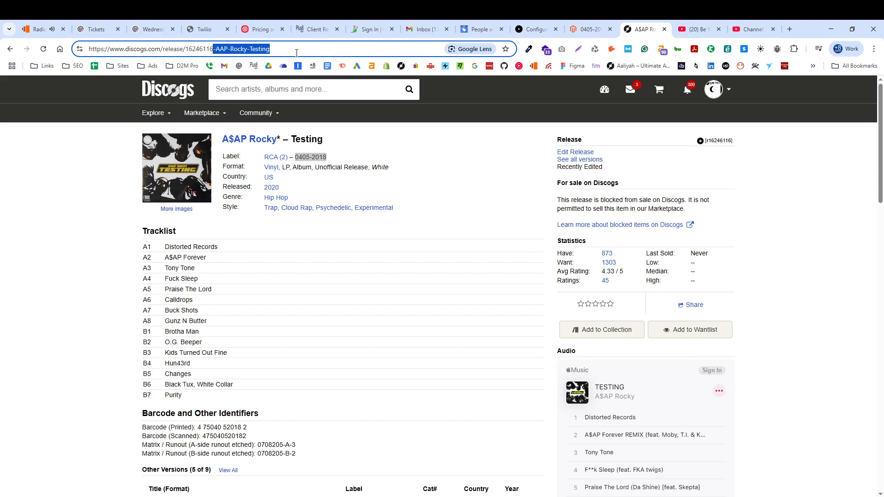
key("BackSpace")
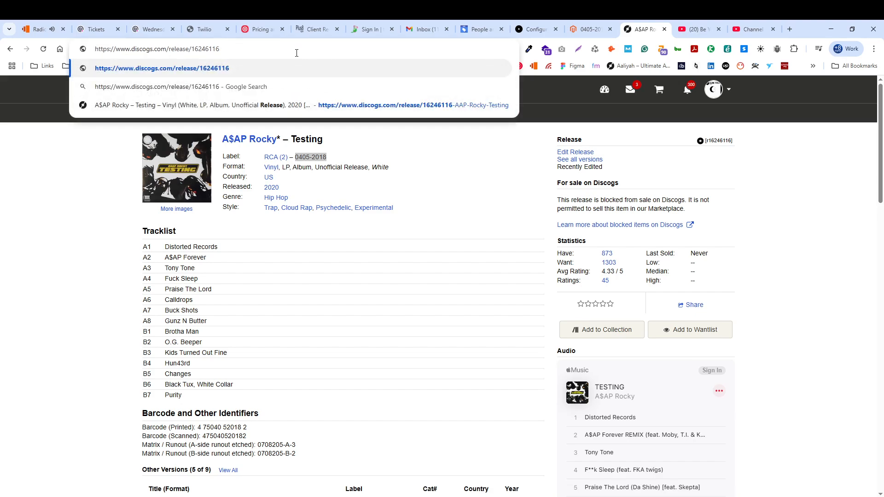
key("Return")
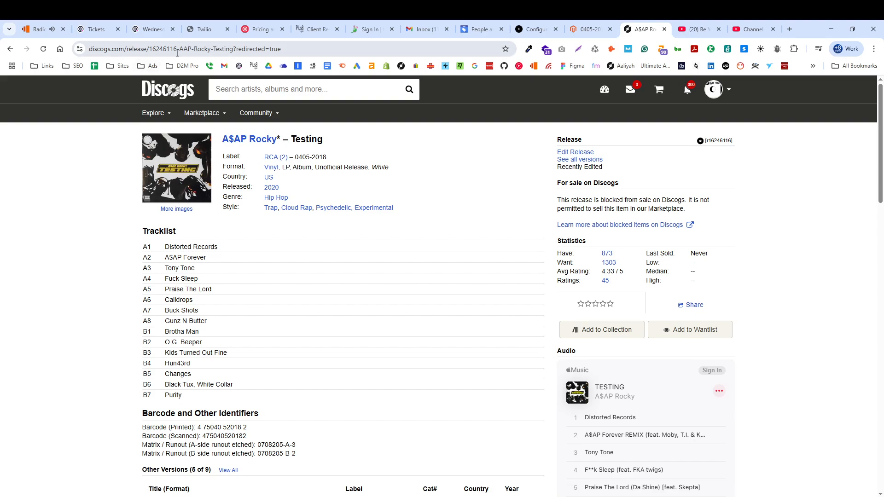
left_click_drag(176, 48, 293, 50)
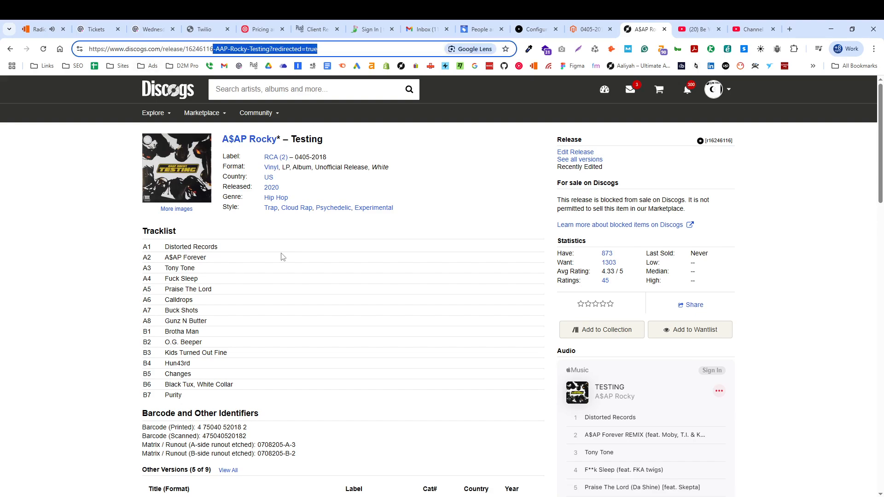
double_click(198, 49)
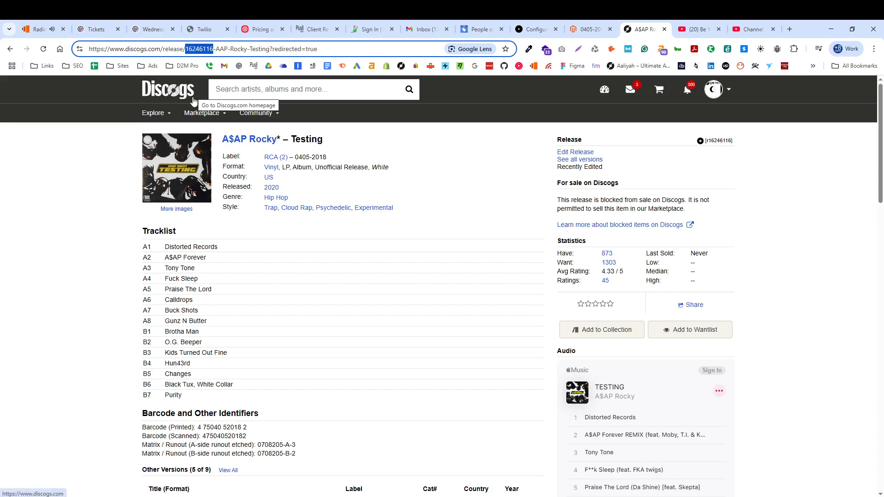
Open the 15×File AAC 256 kbps version of Testing from the release's Other Versions list.
left_click(107, 271)
scroll(268, 350, "down", 5)
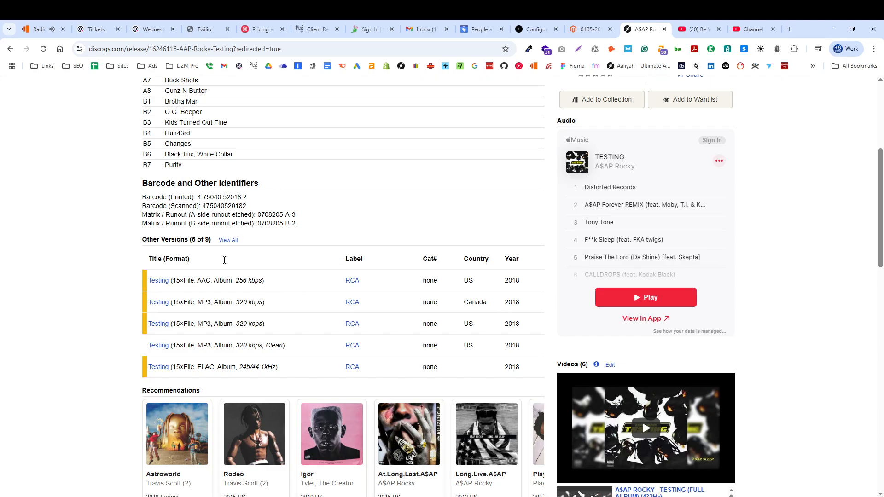
scroll(419, 258, "up", 3)
scroll(241, 260, "down", 3)
left_click(167, 282)
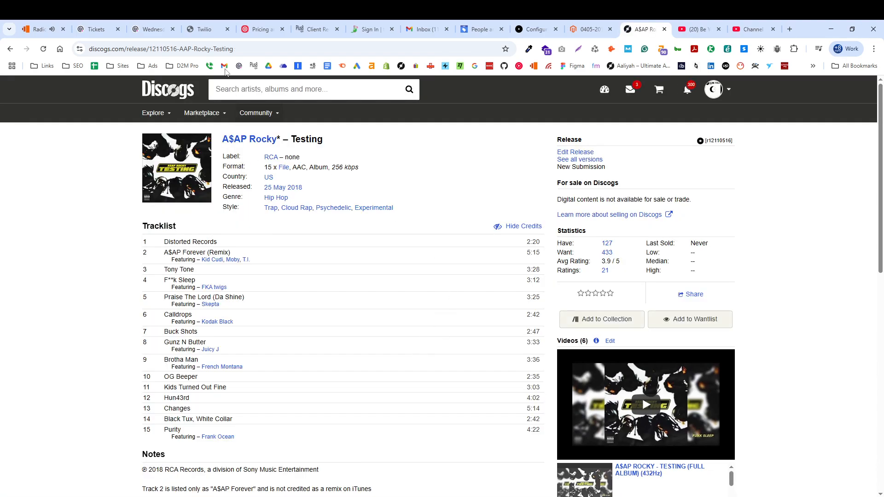
Highlight the release ID in the AAC version's page address and look over the release details.
left_click_drag(178, 50, 153, 50)
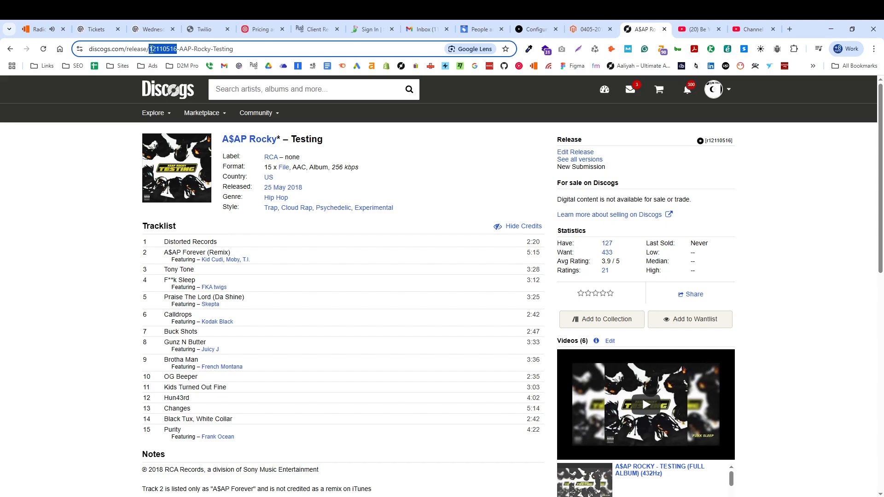
left_click_drag(151, 49, 151, 50)
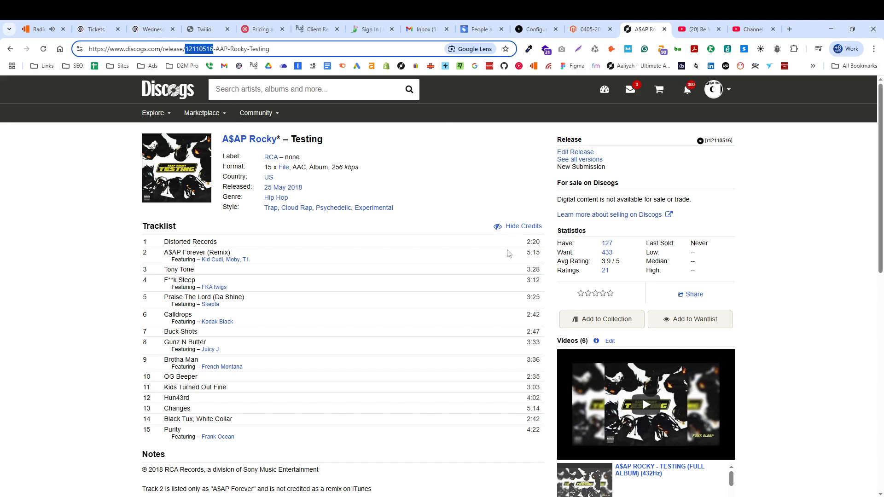
scroll(339, 203, "down", 1)
scroll(339, 207, "up", 4)
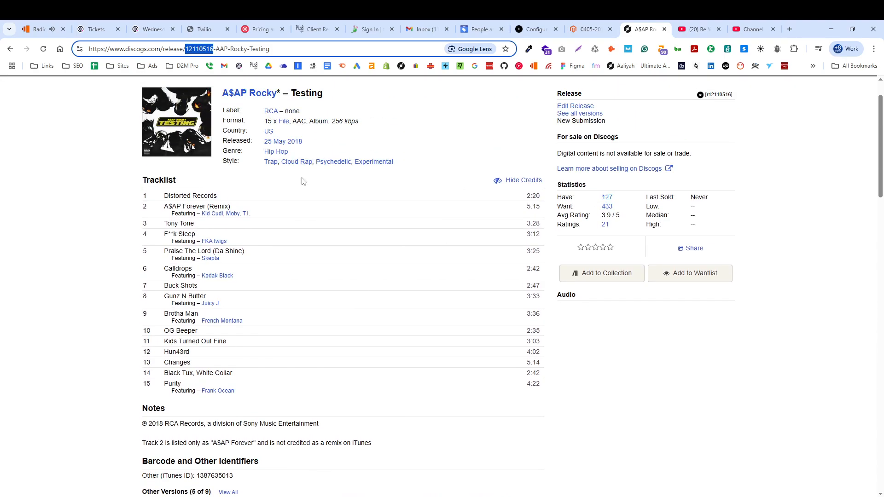
scroll(453, 238, "up", 1)
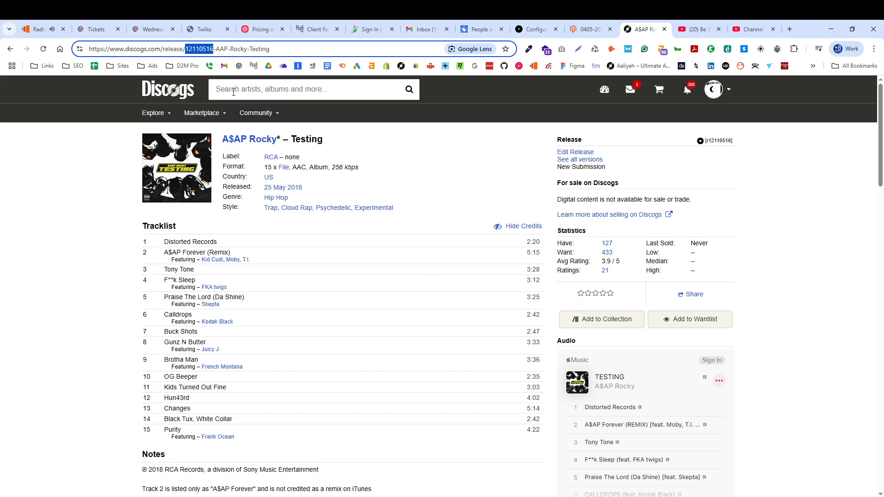
left_click(321, 160)
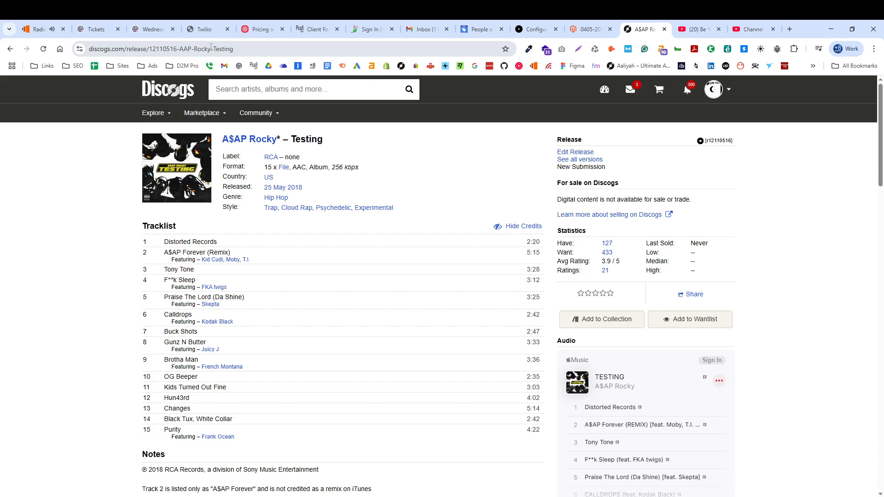
Copy release ID 12110516 from the Discogs address into the Magento product's Release ID field and save the product.
left_click_drag(177, 49, 150, 53)
key("ctrl+c")
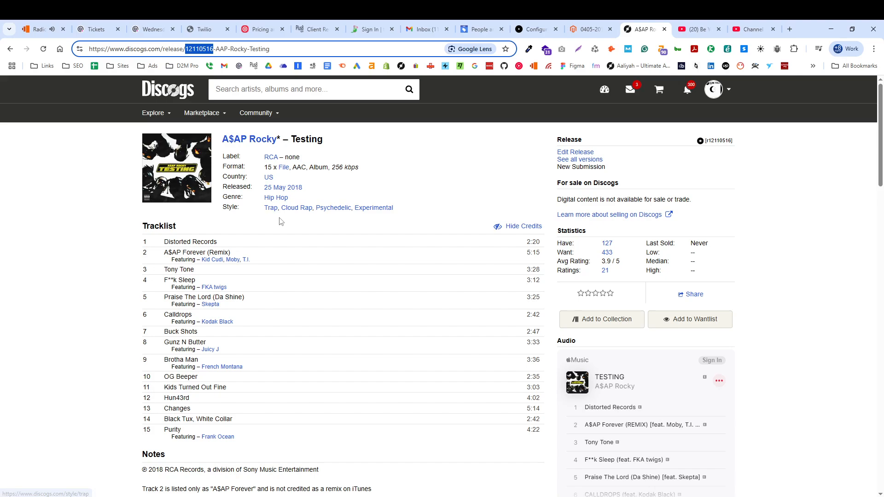
left_click(600, 30)
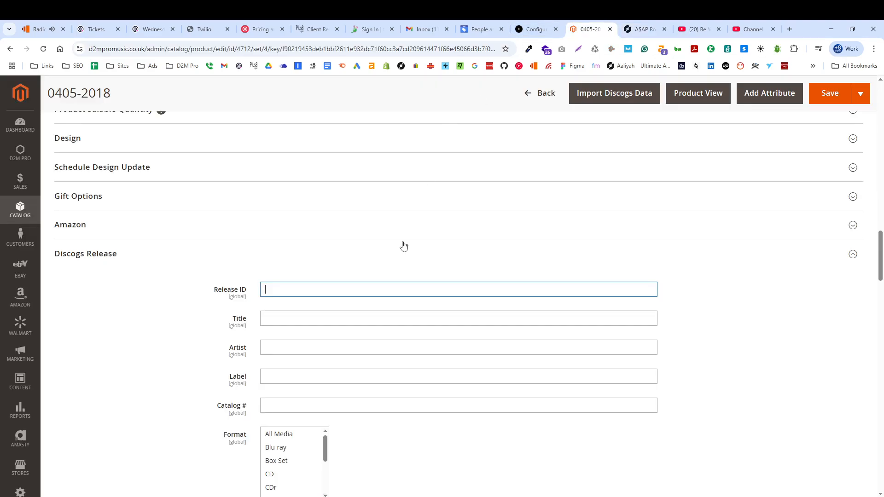
left_click(326, 289)
key("ctrl+v")
left_click(823, 93)
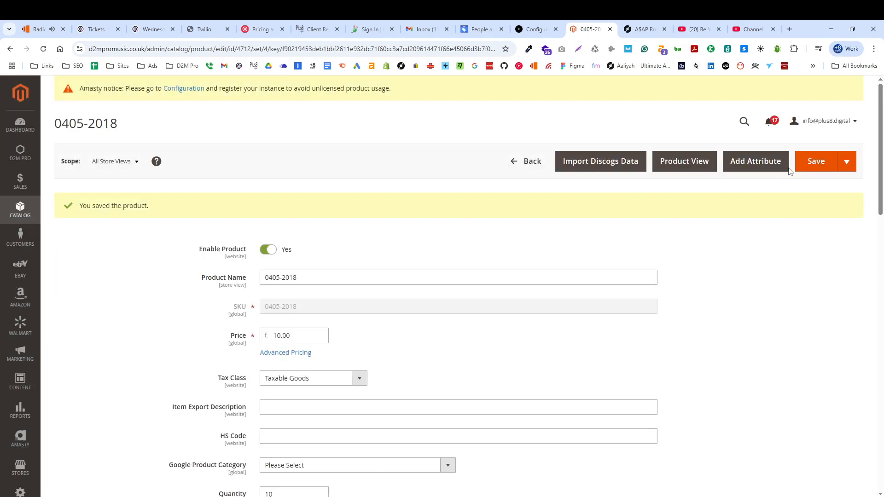
Expand the saved product's Discogs Release section to check the stored Release ID.
scroll(350, 220, "down", 20)
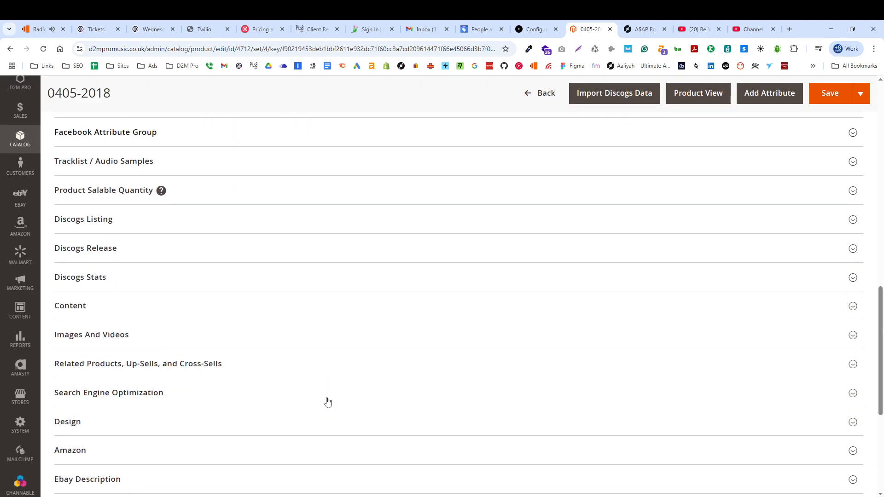
scroll(119, 234, "up", 4)
scroll(118, 264, "down", 3)
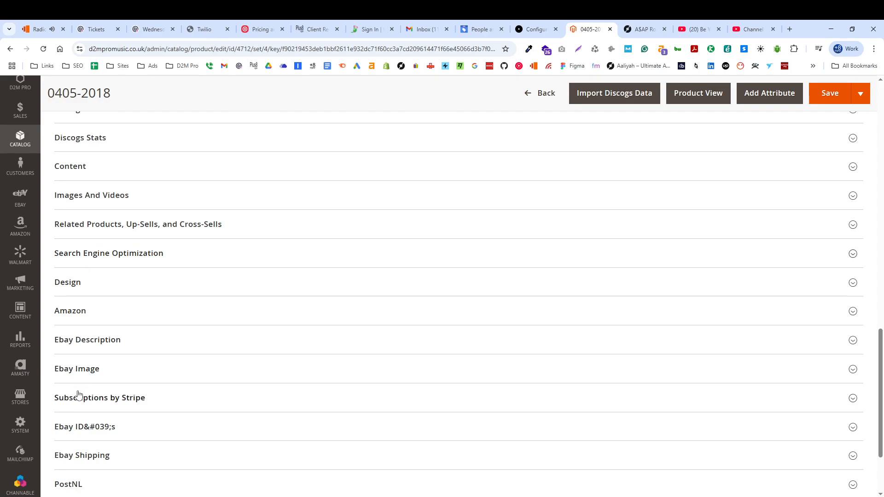
scroll(74, 369, "up", 2)
left_click(98, 201)
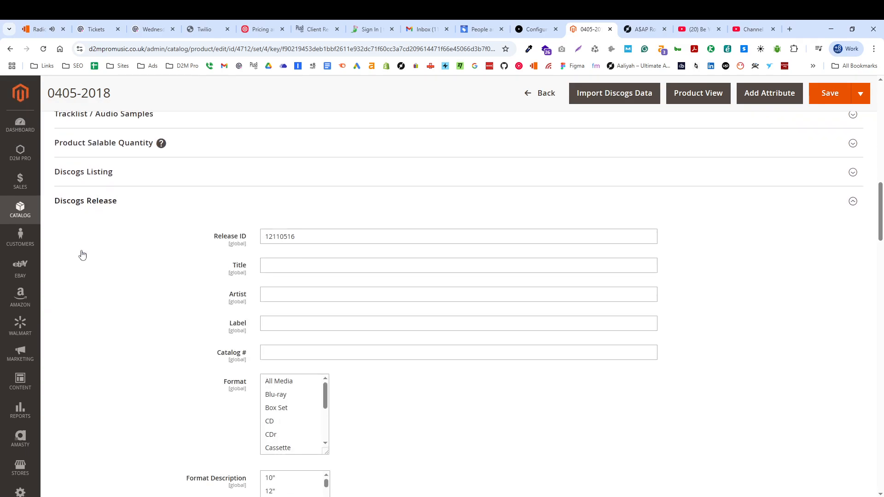
left_click(609, 97)
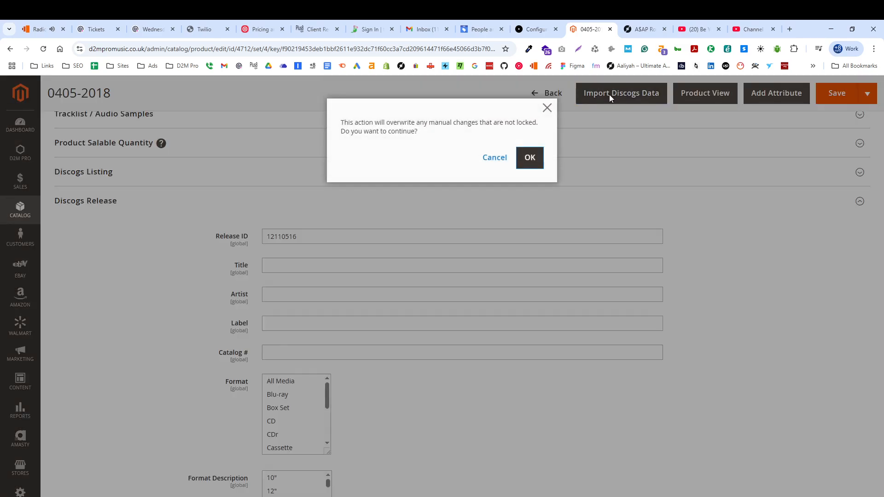
left_click_drag(350, 122, 424, 133)
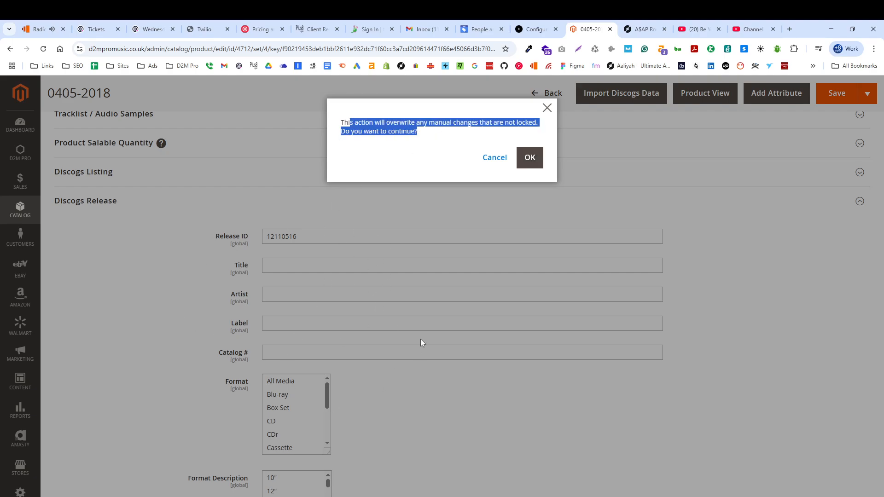
left_click(401, 170)
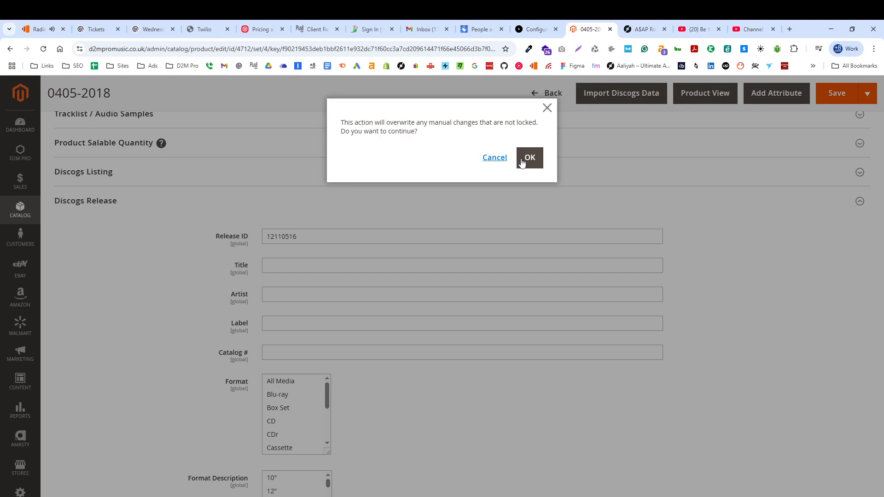
left_click(493, 160)
Switch Lock Images on and back off in the product's Discogs Release section.
scroll(444, 290, "down", 20)
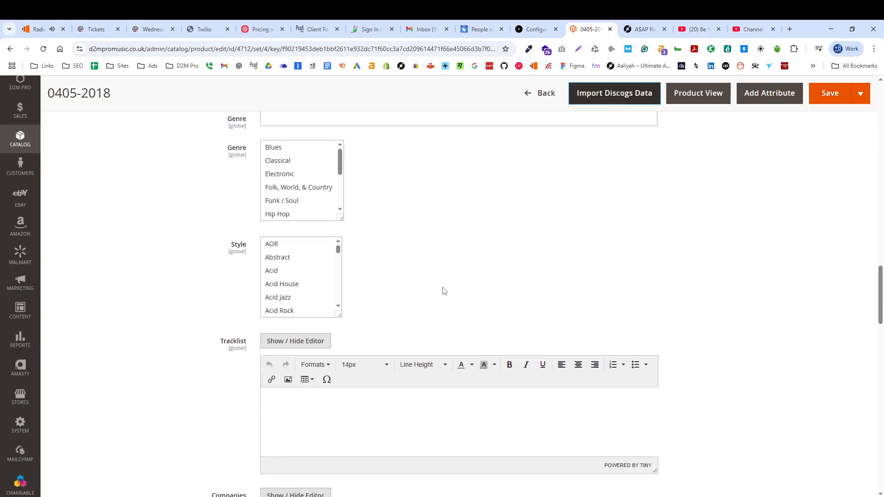
scroll(444, 291, "down", 5)
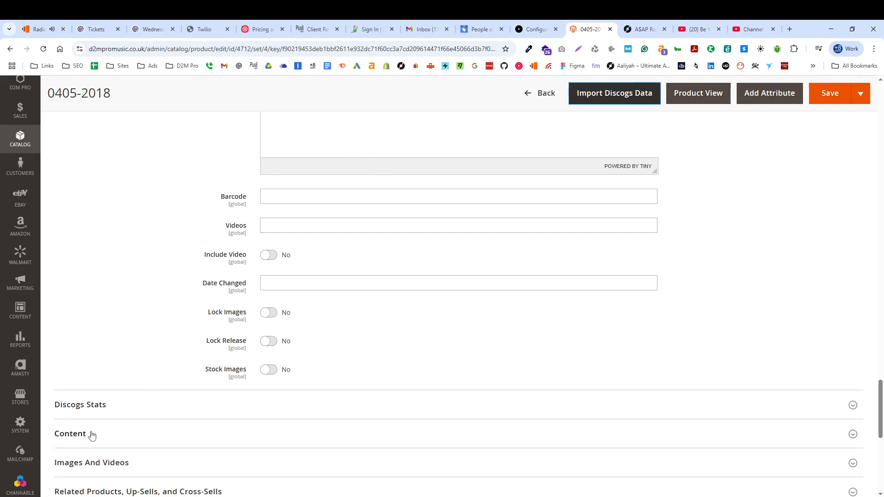
left_click(273, 316)
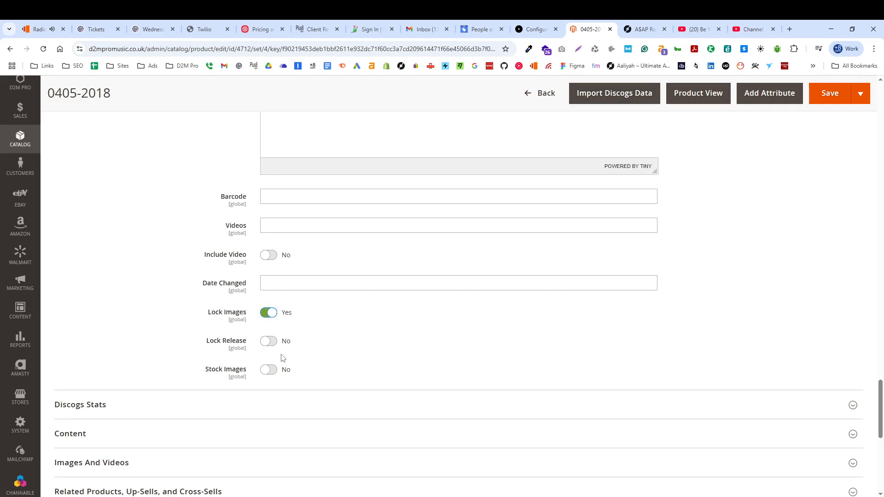
left_click(263, 315)
Import the Discogs data into the product and accept overwriting any manual changes that are not locked.
scroll(442, 377, "up", 20)
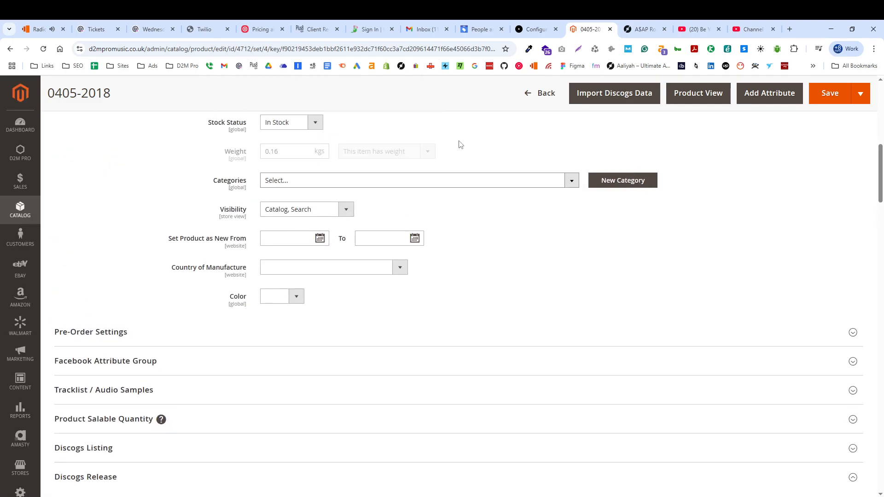
left_click(607, 95)
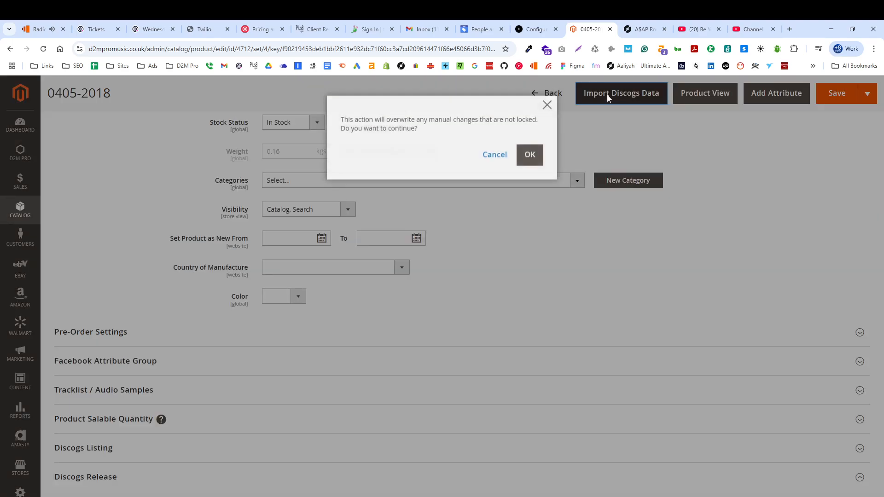
left_click(530, 159)
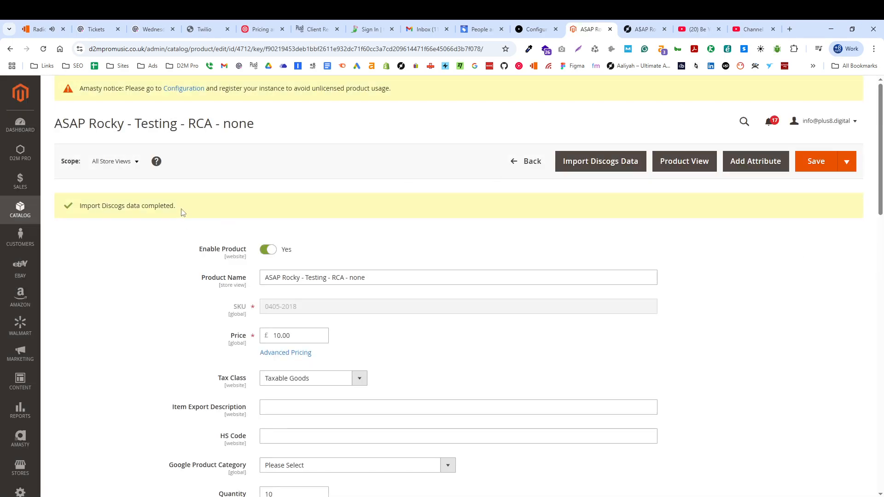
Review the import status message and the product's general fields, including the assigned categories.
left_click_drag(180, 212, 79, 202)
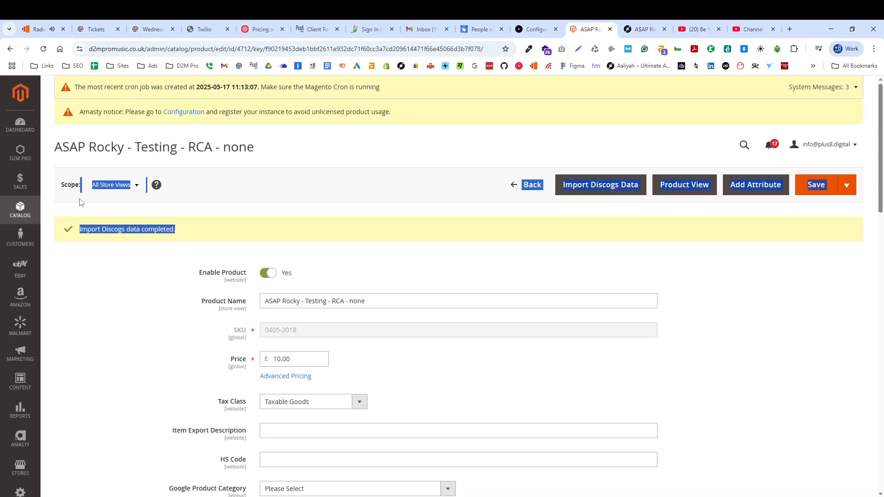
left_click(156, 265)
left_click_drag(182, 235, 72, 236)
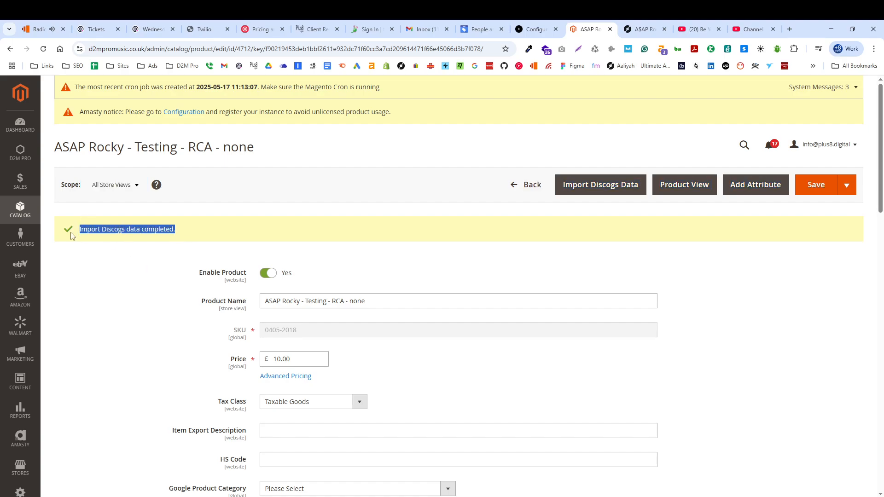
left_click(100, 293)
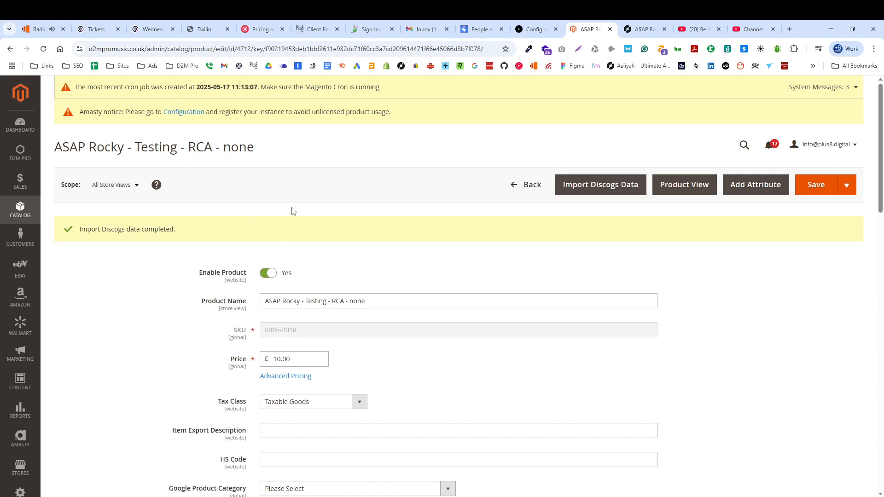
scroll(293, 211, "down", 7)
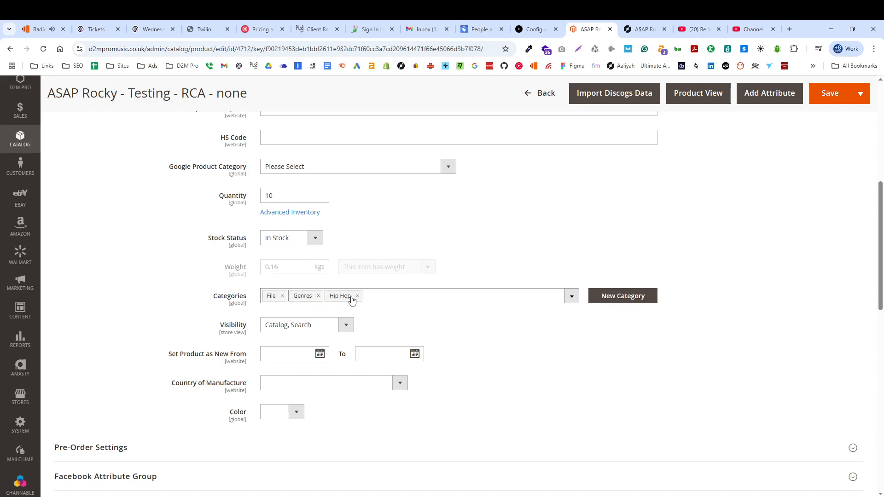
scroll(339, 304, "down", 2)
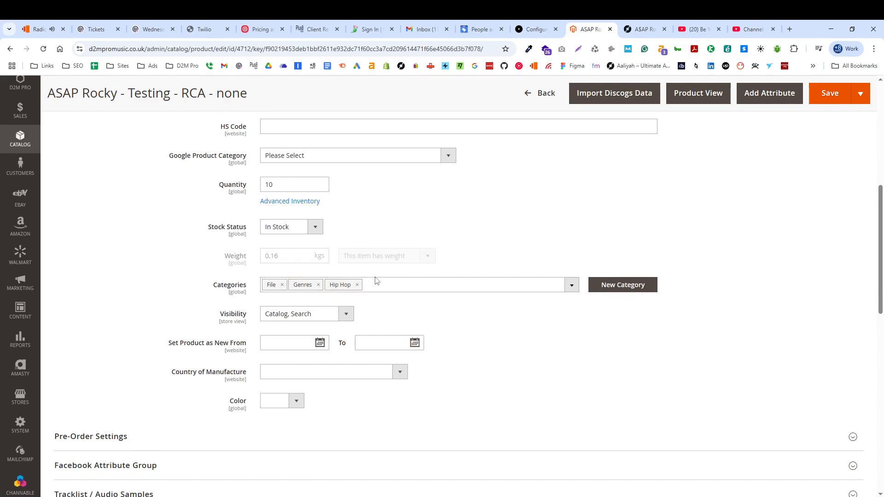
scroll(254, 246, "down", 6)
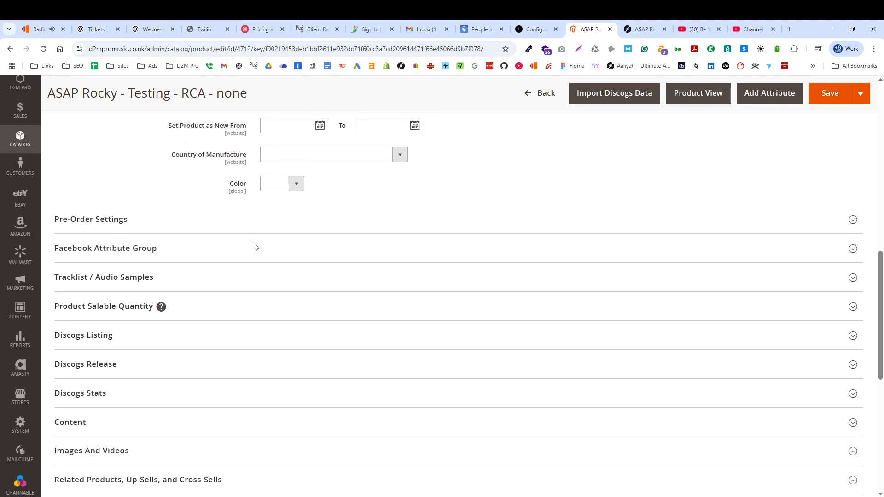
scroll(99, 244, "up", 1)
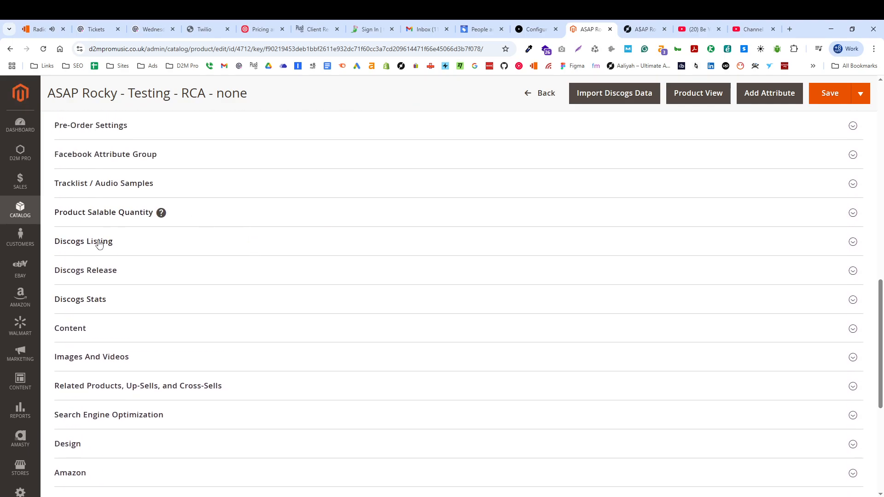
Expand the Discogs Release section and examine the imported release details, formats, genres, styles and tracklist.
left_click(86, 270)
scroll(85, 275, "down", 2)
scroll(85, 275, "down", 2)
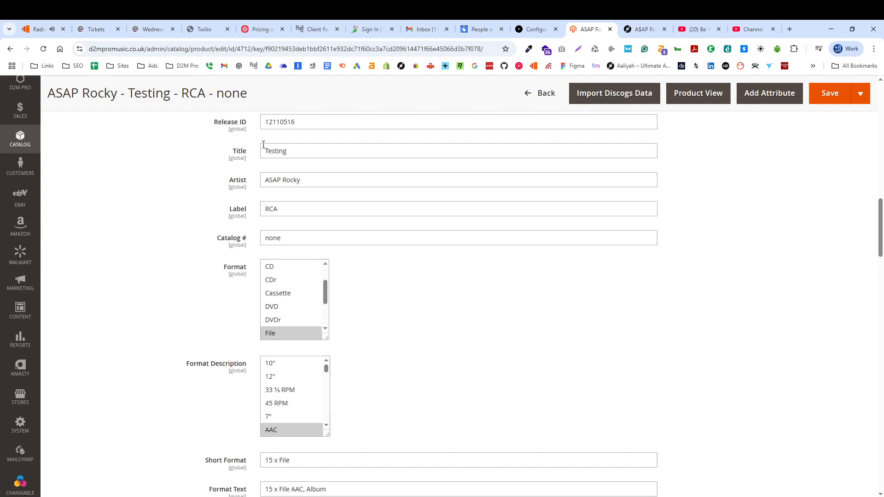
left_click(327, 316)
scroll(477, 358, "down", 7)
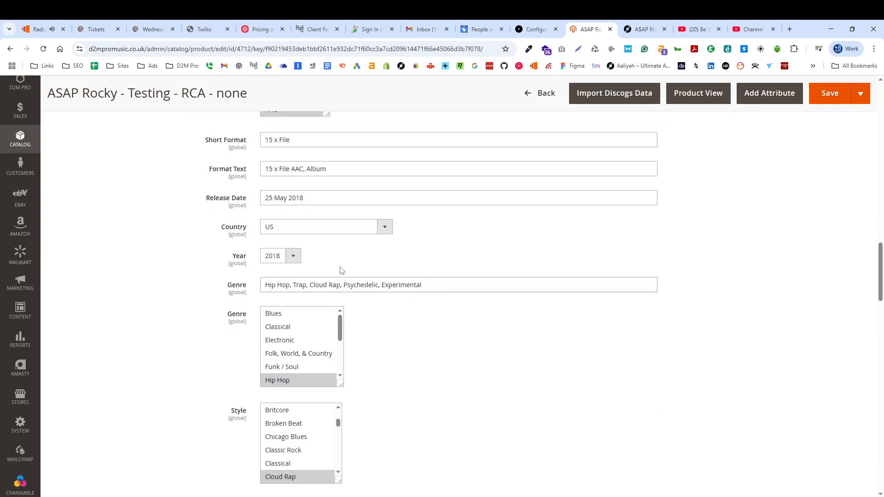
scroll(521, 373, "down", 6)
scroll(459, 304, "down", 20)
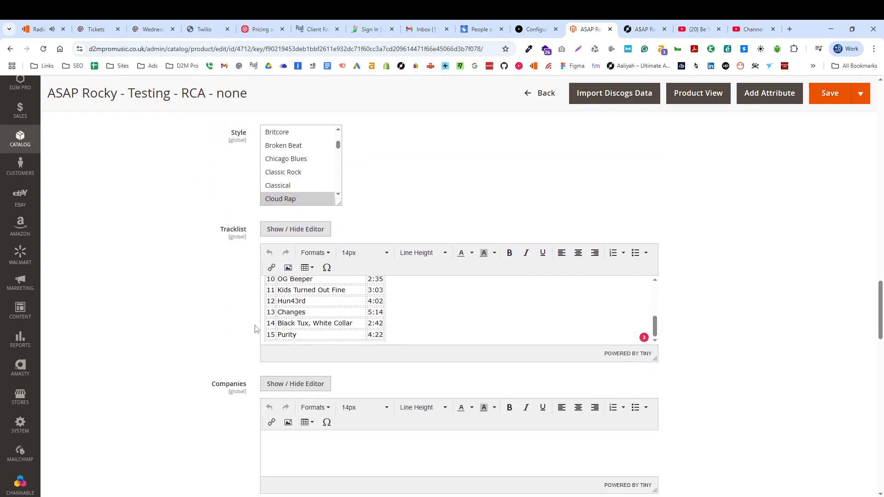
scroll(235, 339, "down", 2)
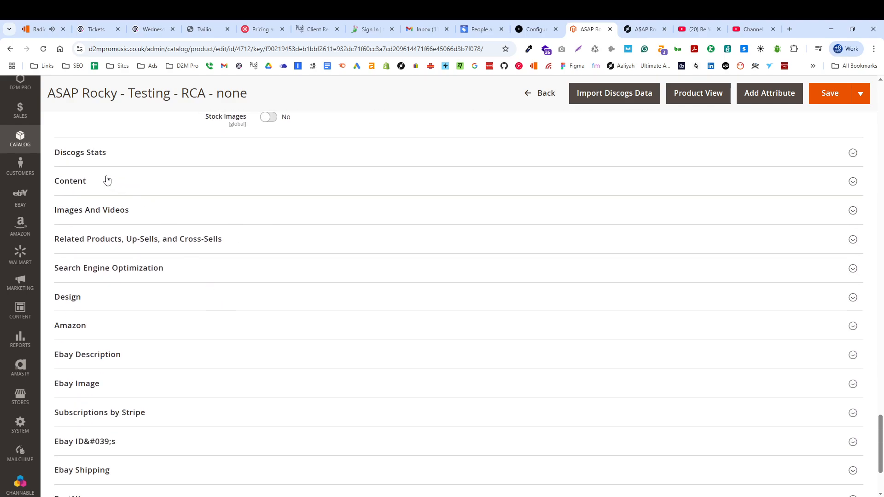
Expand the Images And Videos section to check the imported cover image, and look back over the companies, credits and notes.
left_click(74, 210)
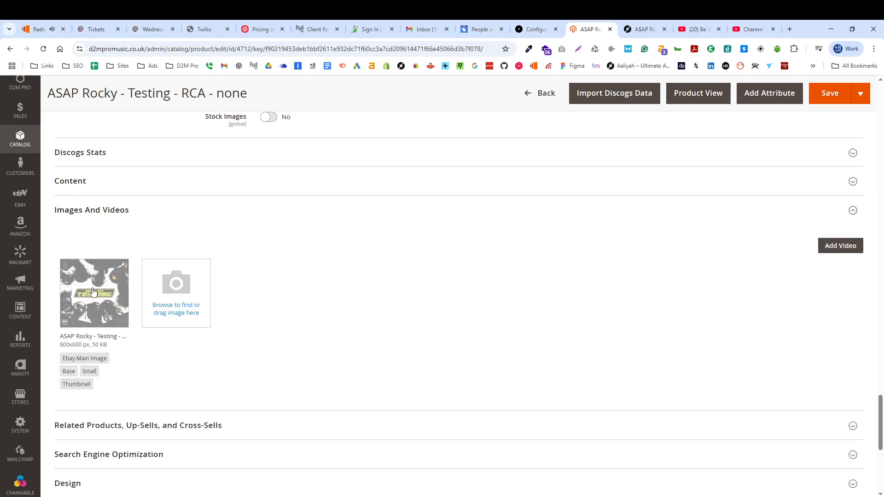
scroll(388, 294, "down", 3)
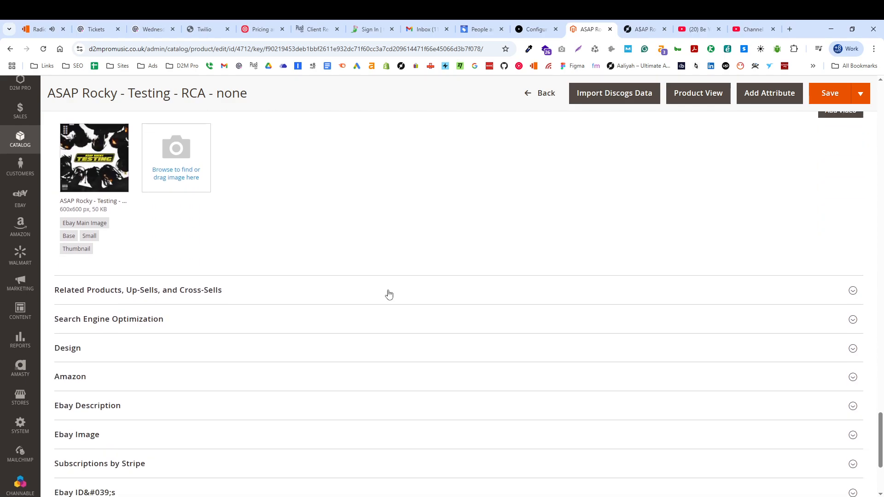
scroll(388, 293, "up", 15)
scroll(199, 264, "down", 1)
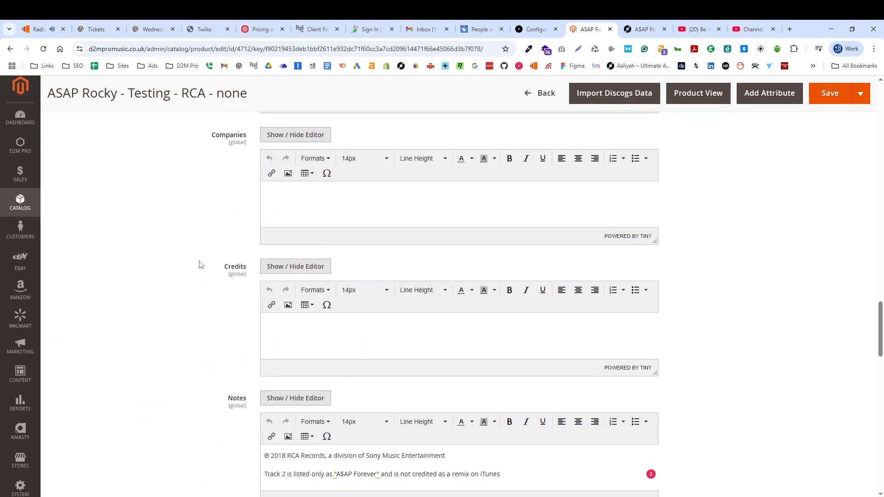
Try out the Lock Images and Lock Release switches in the Discogs Release section.
scroll(313, 278, "up", 6)
scroll(313, 277, "down", 8)
scroll(313, 275, "down", 10)
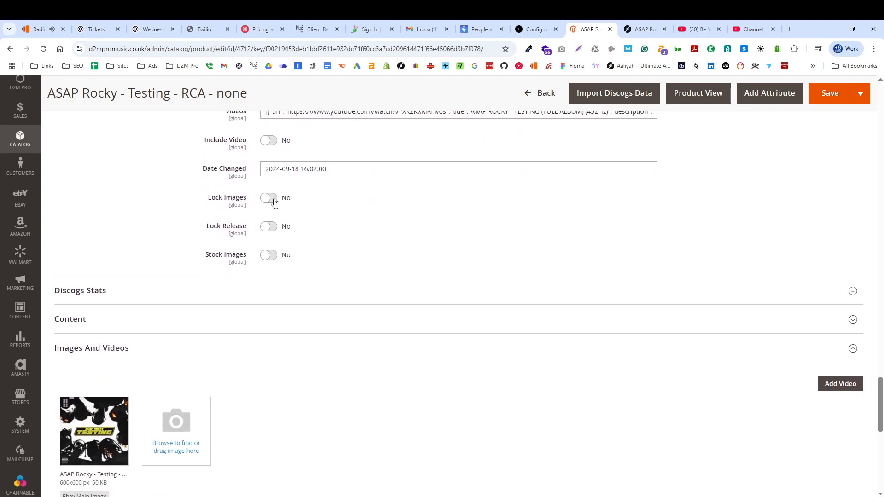
left_click(268, 198)
left_click(269, 226)
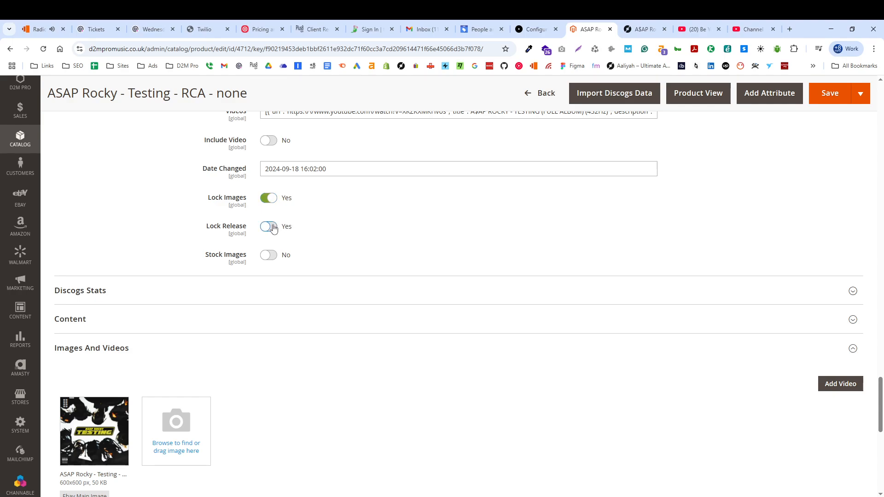
left_click(268, 201)
Open the product's storefront view and look over its cover image, release details and price.
scroll(493, 369, "up", 20)
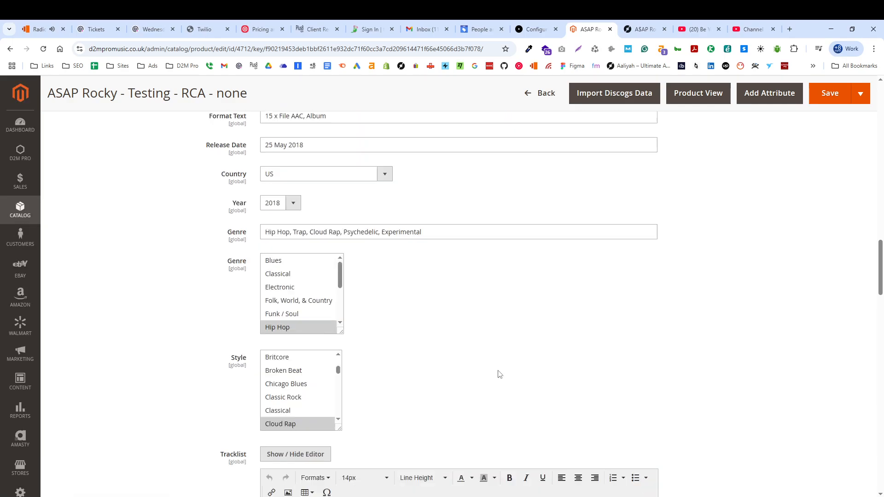
scroll(498, 375, "up", 10)
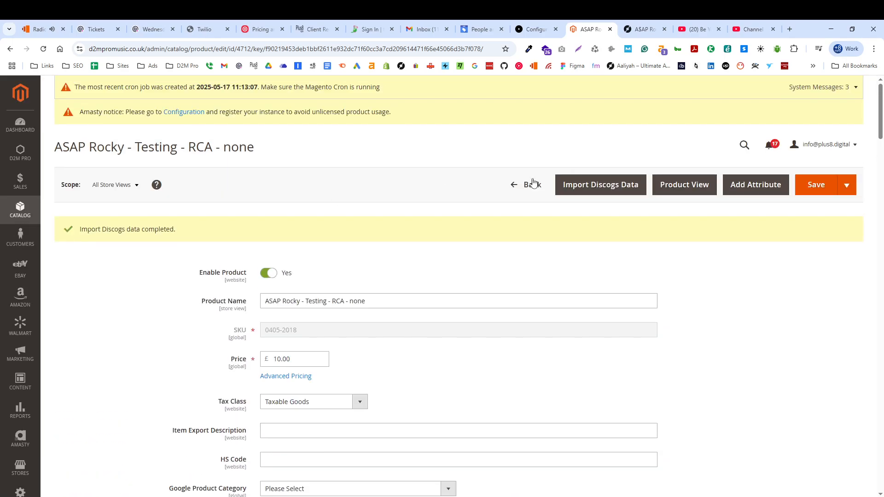
left_click(682, 192)
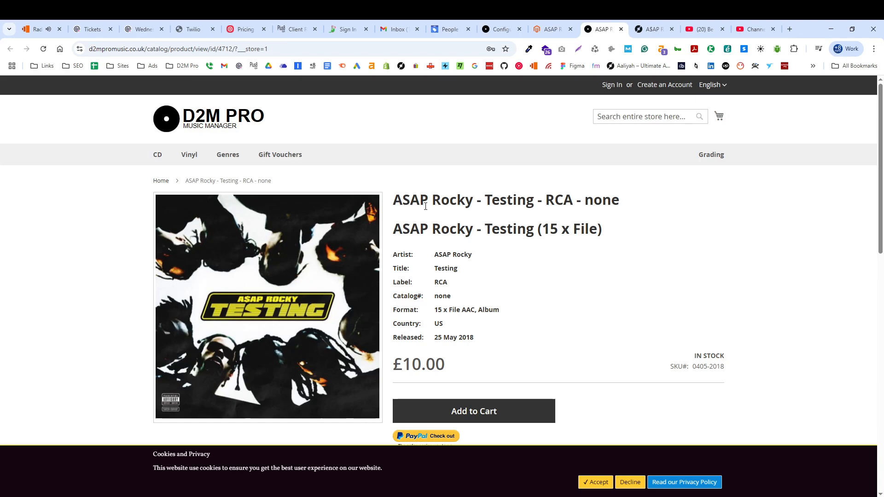
scroll(426, 207, "down", 1)
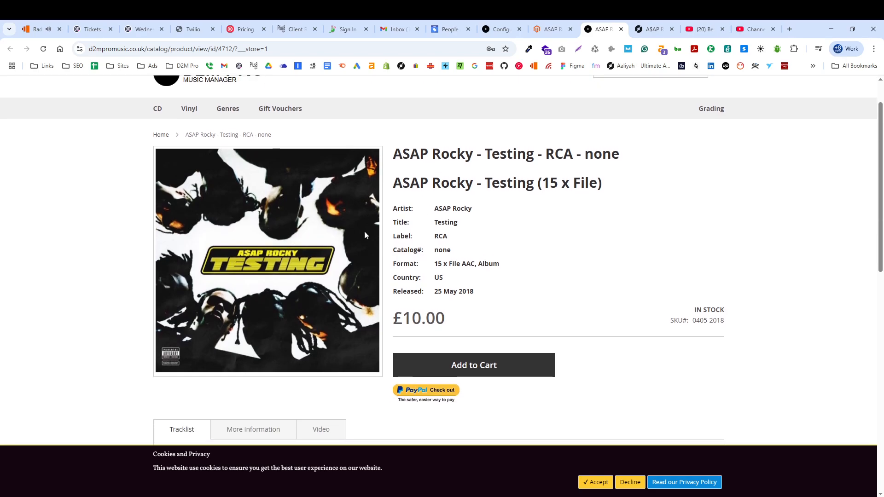
scroll(365, 234, "down", 5)
Look through the storefront product's More Information, Video and Tracklist content.
left_click(249, 200)
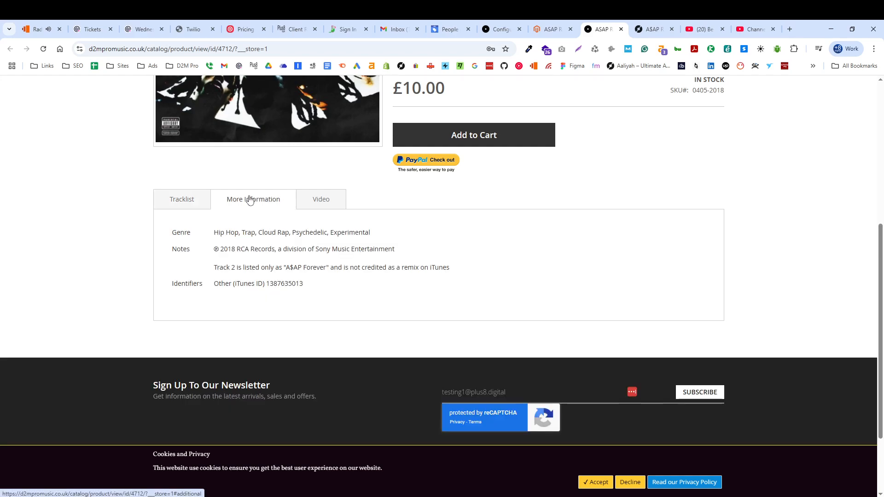
left_click(320, 199)
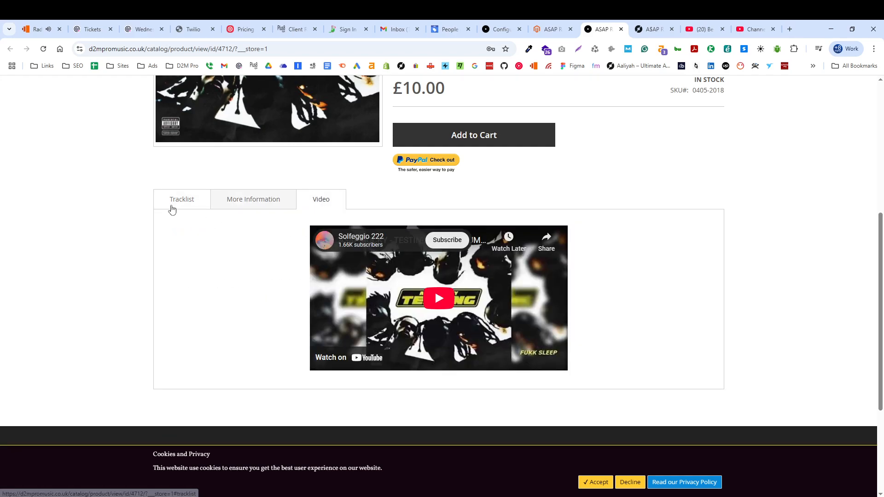
left_click(171, 208)
scroll(462, 283, "up", 6)
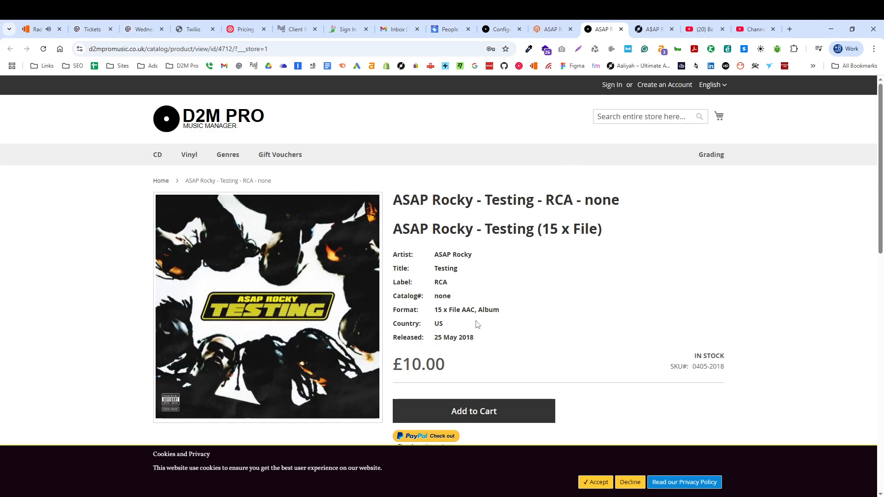
Accept the storefront's cookies and privacy notice.
scroll(533, 258, "down", 2)
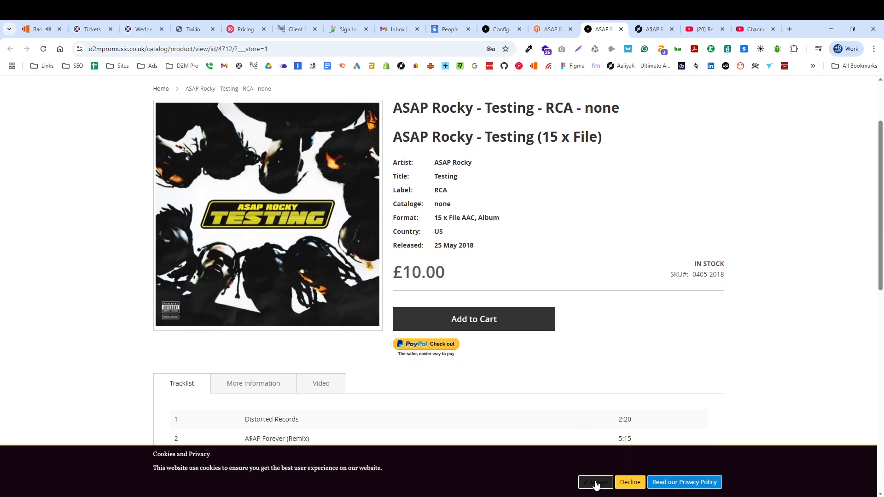
left_click(595, 484)
scroll(121, 312, "up", 2)
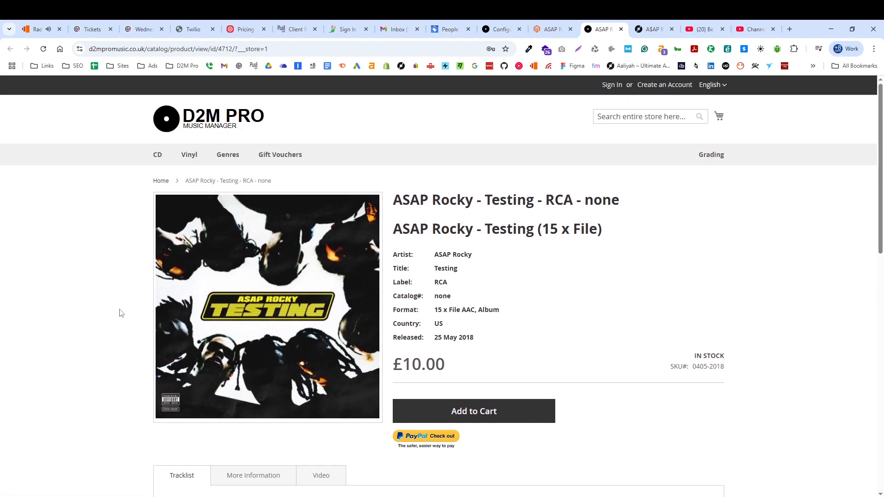